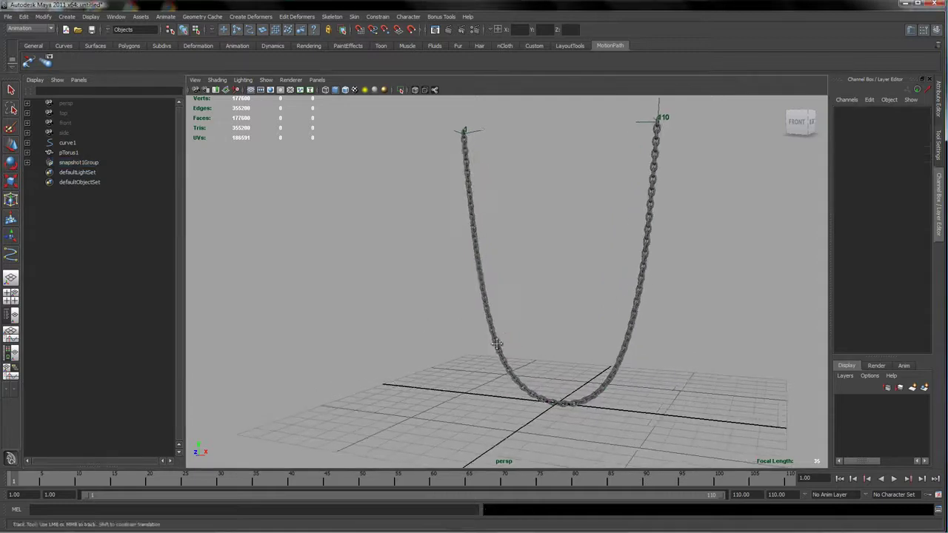
- Orbit and pan around the existing torus chain to inspect it
{"action": "left_click_drag", "start_coordinate": [521, 340], "coordinate": [530, 339], "text": "alt"}
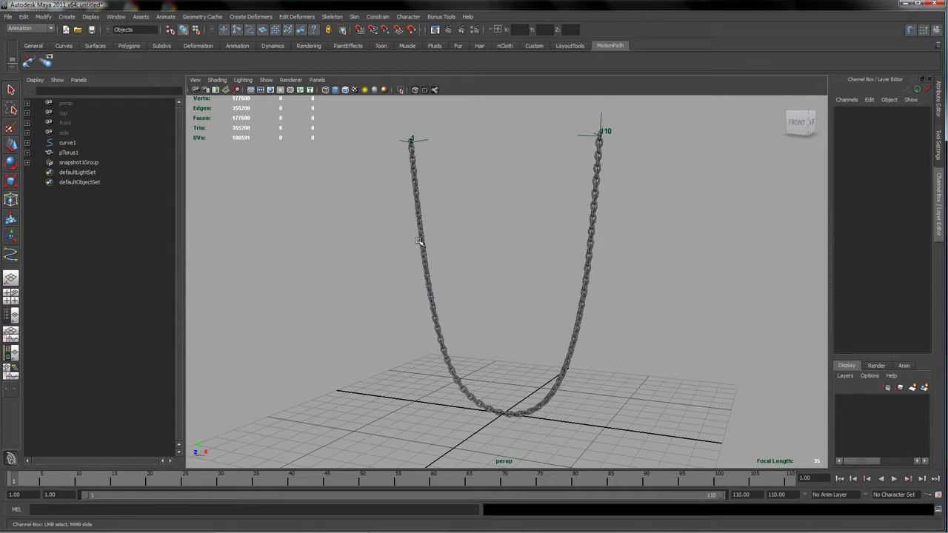
{"action": "left_click_drag", "start_coordinate": [635, 317], "coordinate": [614, 314], "text": "alt"}
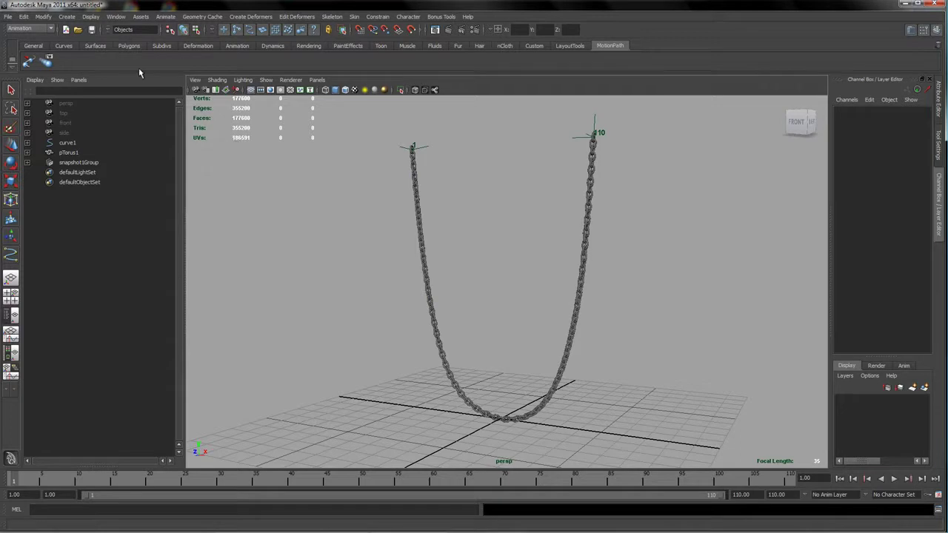
{"action": "left_click", "coordinate": [166, 17]}
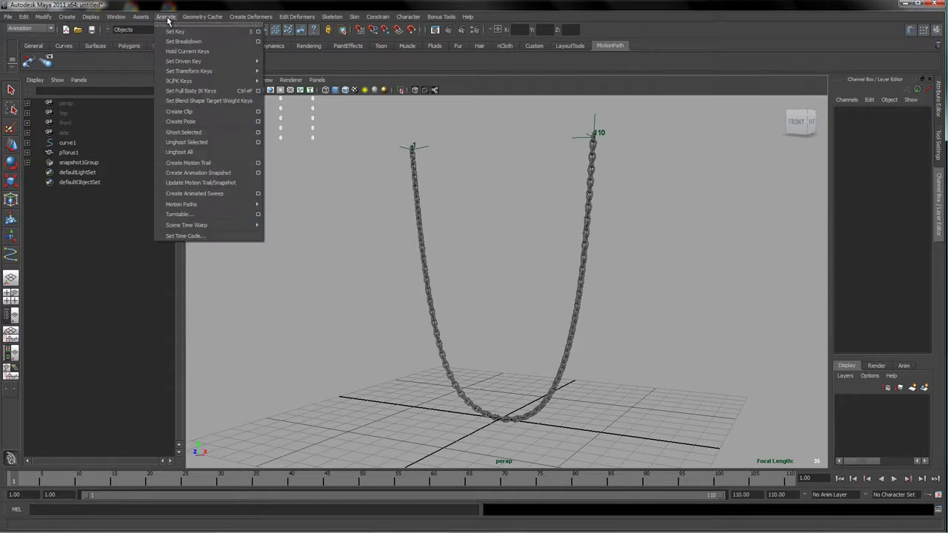
{"action": "mouse_move", "coordinate": [186, 209]}
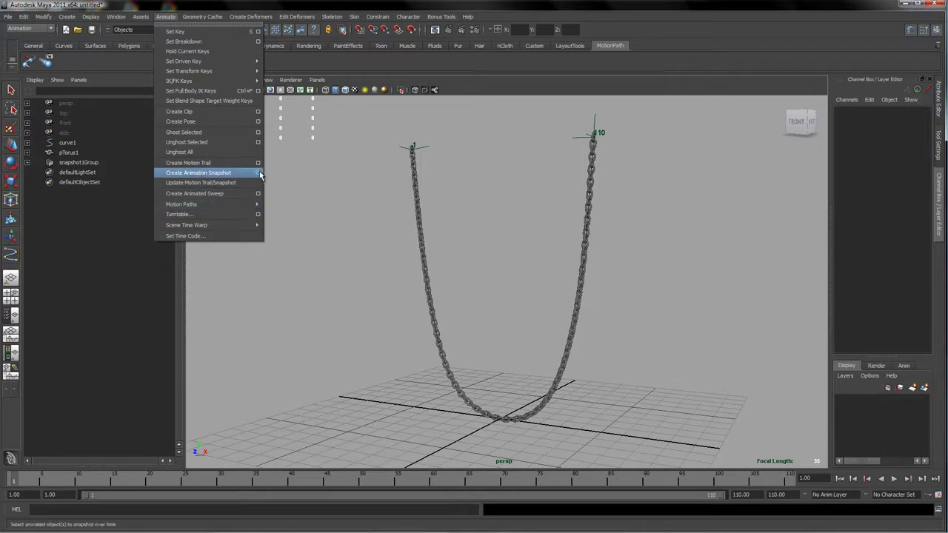
{"action": "left_click", "coordinate": [360, 271]}
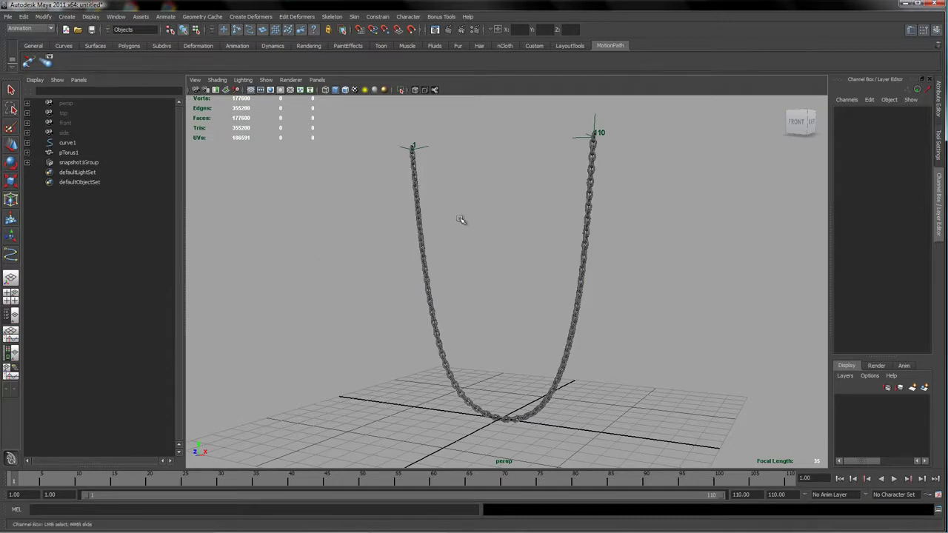
{"action": "mouse_move", "coordinate": [503, 227]}
{"action": "middle_mouse_down", "text": "alt"}
{"action": "mouse_move", "coordinate": [499, 234]}
{"action": "mouse_move", "coordinate": [498, 225]}
{"action": "middle_mouse_up", "text": "alt"}
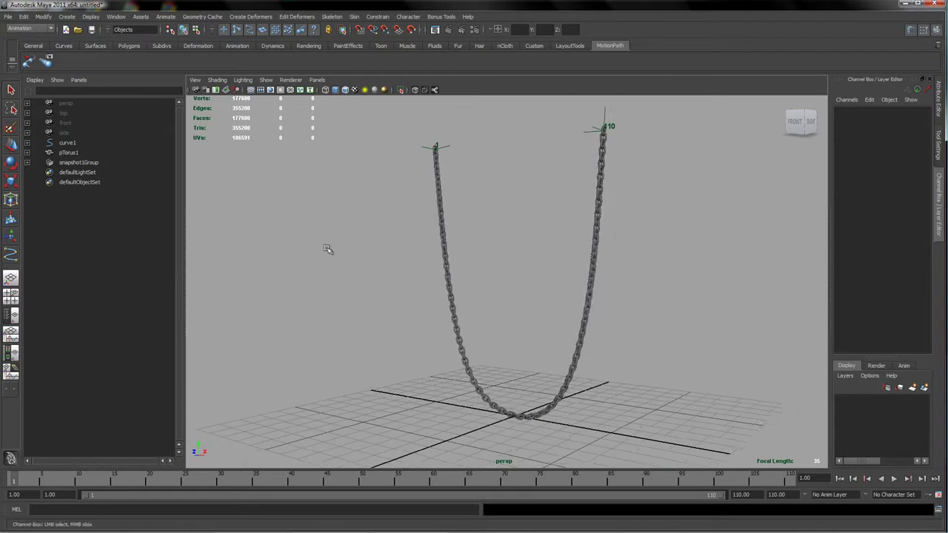
{"action": "left_click_drag", "start_coordinate": [328, 249], "coordinate": [495, 277], "text": "alt"}
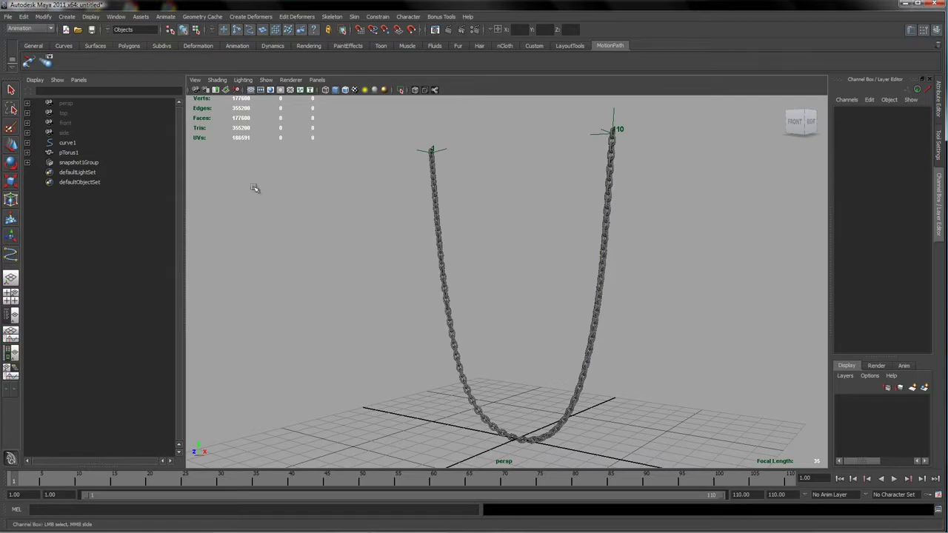
- Hide snapshot1Group, reveal the hidden curve1 and pTorus1, and select the torus
{"action": "left_click", "coordinate": [78, 162]}
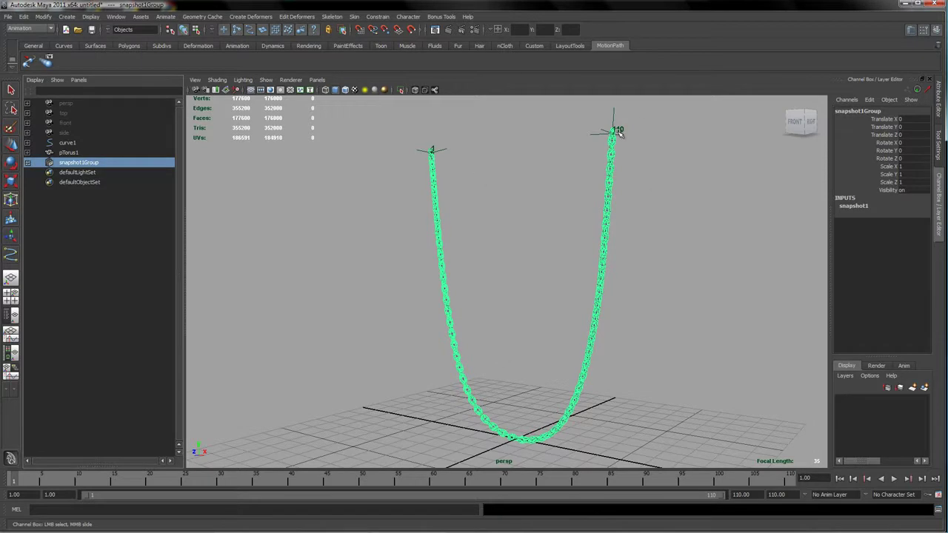
{"action": "key", "text": "shift+h"}
{"action": "left_click", "coordinate": [620, 133]}
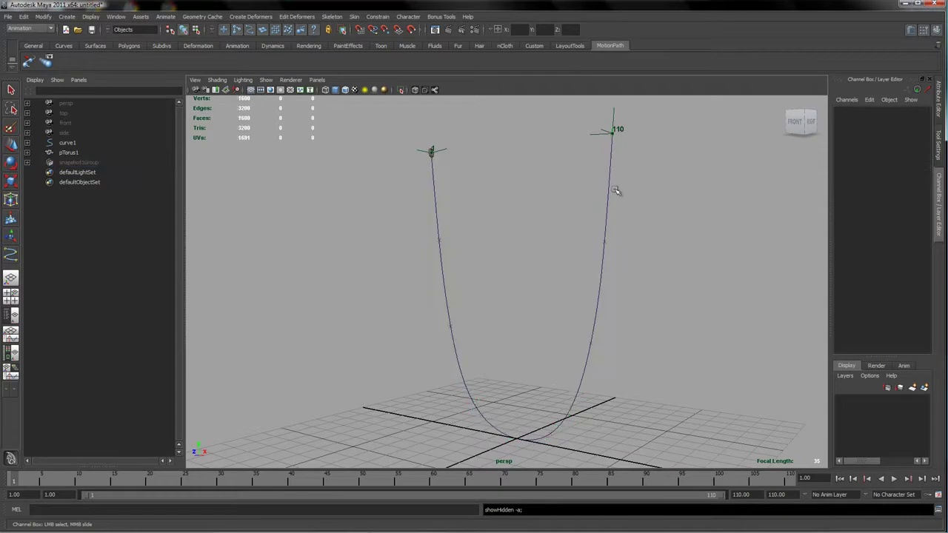
{"action": "left_click", "coordinate": [455, 289]}
{"action": "left_click", "coordinate": [431, 154]}
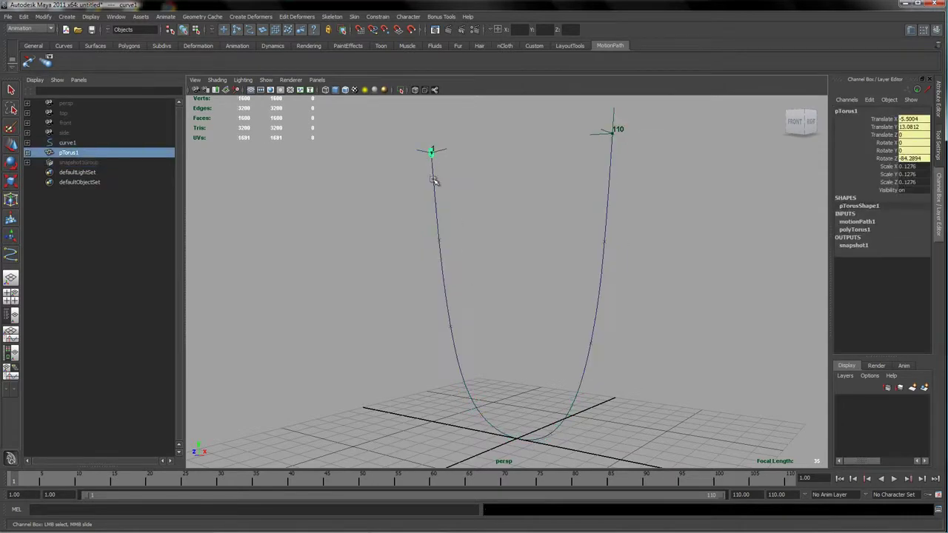
- Play the animation and scrub to about frames 16 and 58 to watch the torus travel
{"action": "right_click_drag", "start_coordinate": [364, 333], "coordinate": [441, 296], "text": "alt"}
{"action": "left_click_drag", "start_coordinate": [440, 296], "coordinate": [502, 317], "text": "alt"}
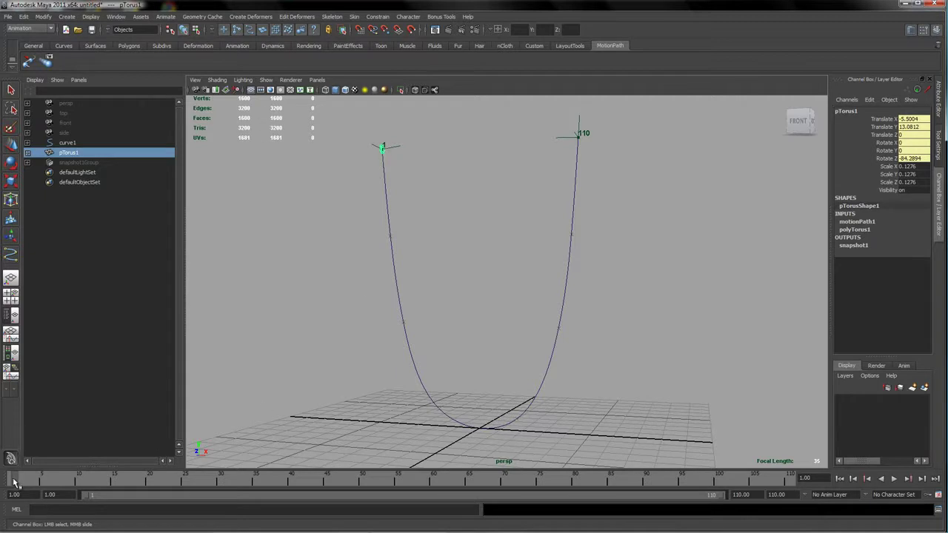
{"action": "key", "text": "alt+v"}
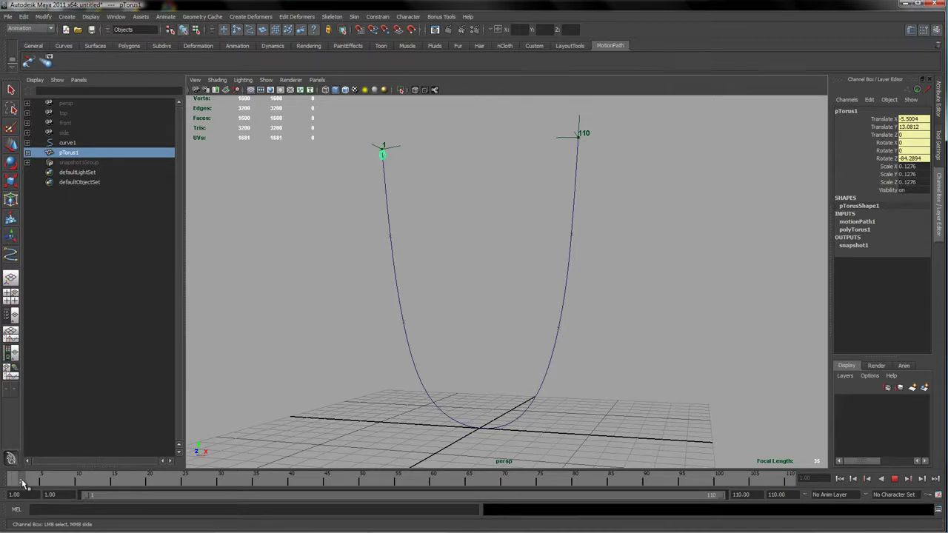
{"action": "mouse_move", "coordinate": [24, 482]}
{"action": "left_mouse_down"}
{"action": "mouse_move", "coordinate": [34, 484]}
{"action": "mouse_move", "coordinate": [17, 475]}
{"action": "left_mouse_up"}
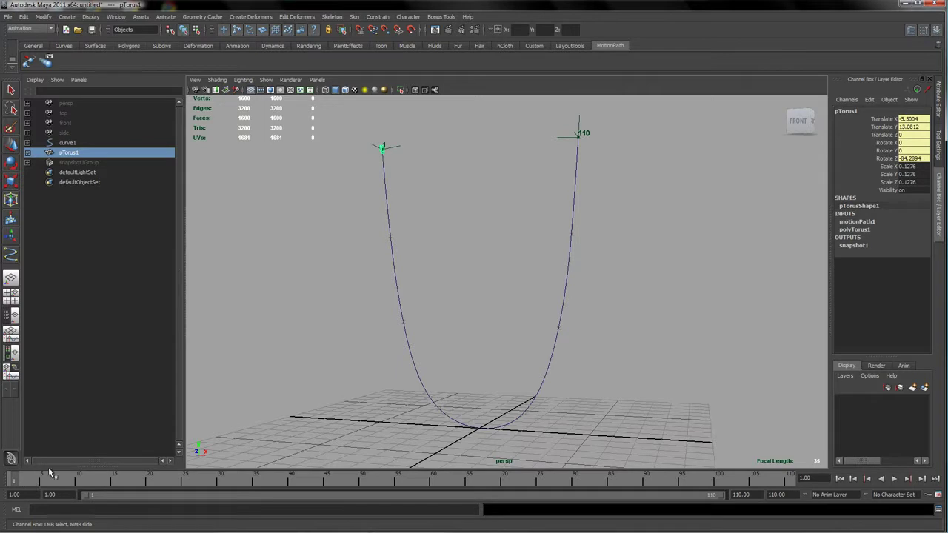
{"action": "left_click_drag", "start_coordinate": [17, 483], "coordinate": [227, 489]}
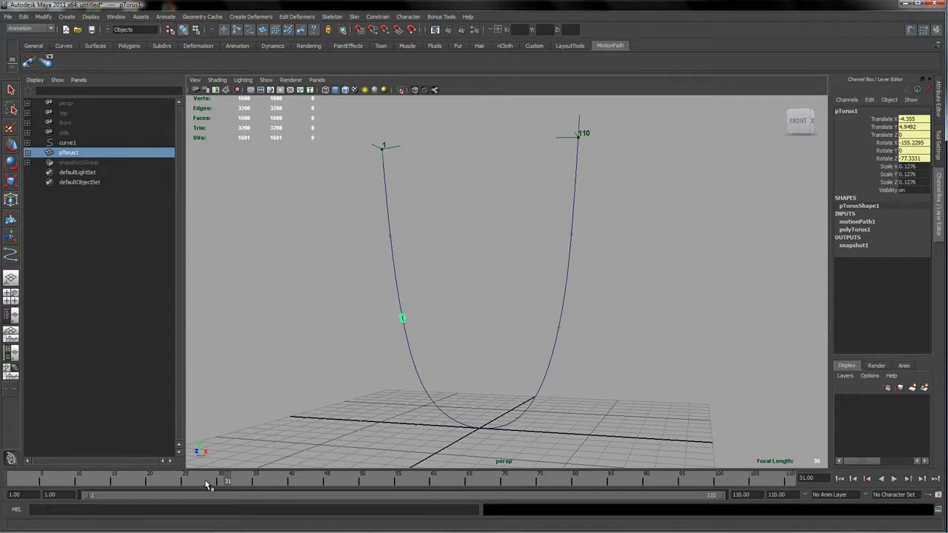
{"action": "left_click_drag", "start_coordinate": [228, 483], "coordinate": [6, 307]}
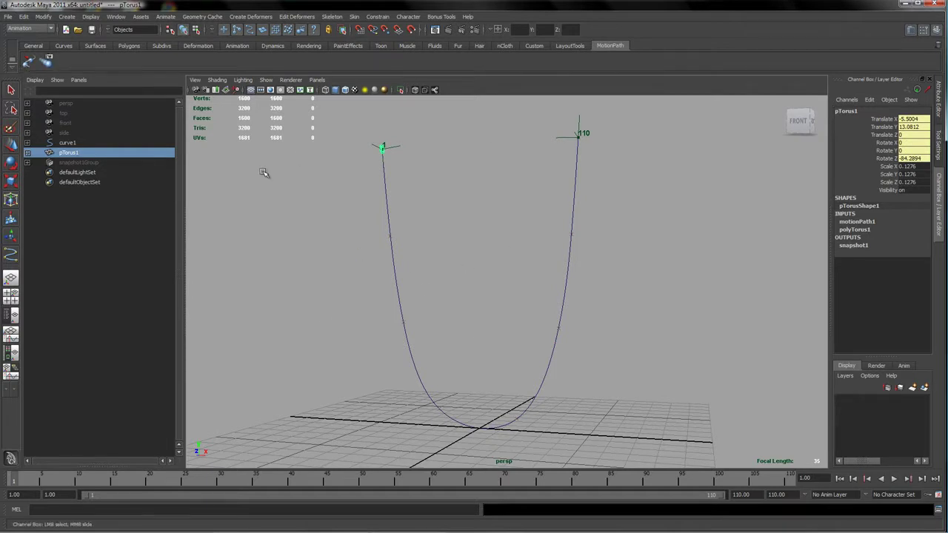
- Hide curve1, pTorus1 and snapshot1Group, and switch to the Front view
{"action": "left_click", "coordinate": [68, 143]}
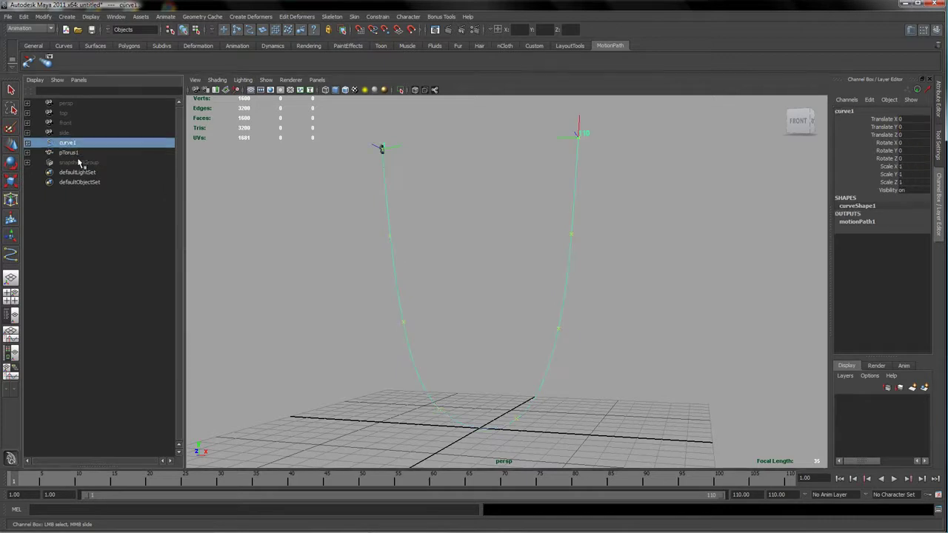
{"action": "left_click", "coordinate": [77, 162], "text": "shift"}
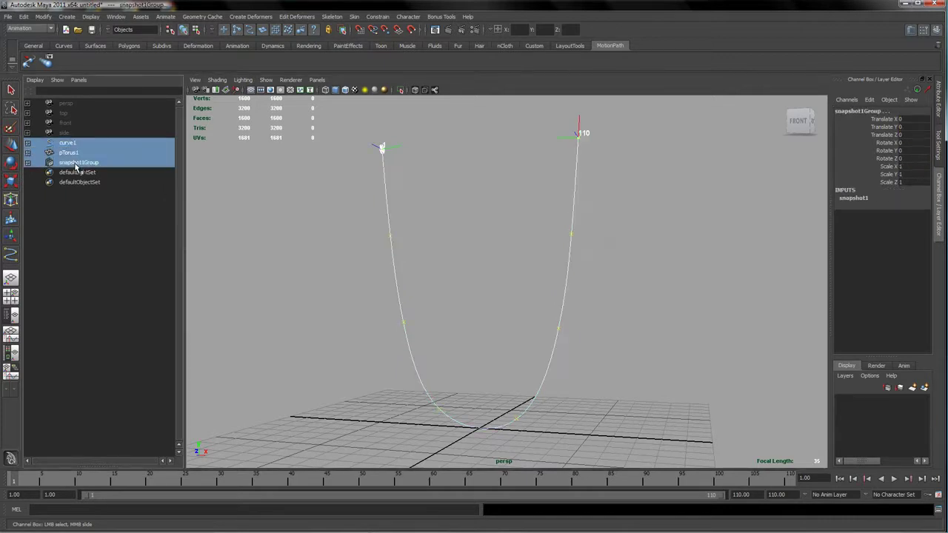
{"action": "key", "text": "ctrl+h"}
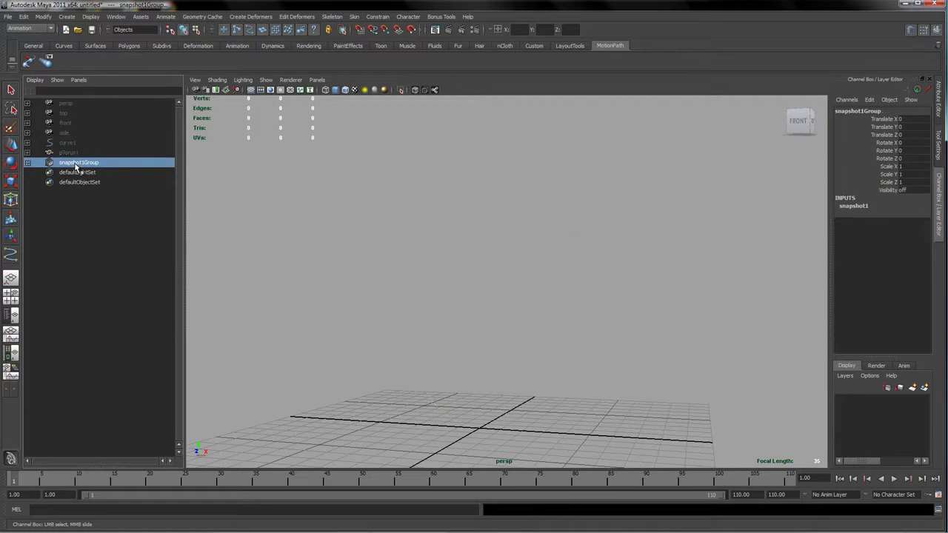
{"action": "key", "text": "space"}
{"action": "left_click_drag", "start_coordinate": [518, 289], "coordinate": [519, 317]}
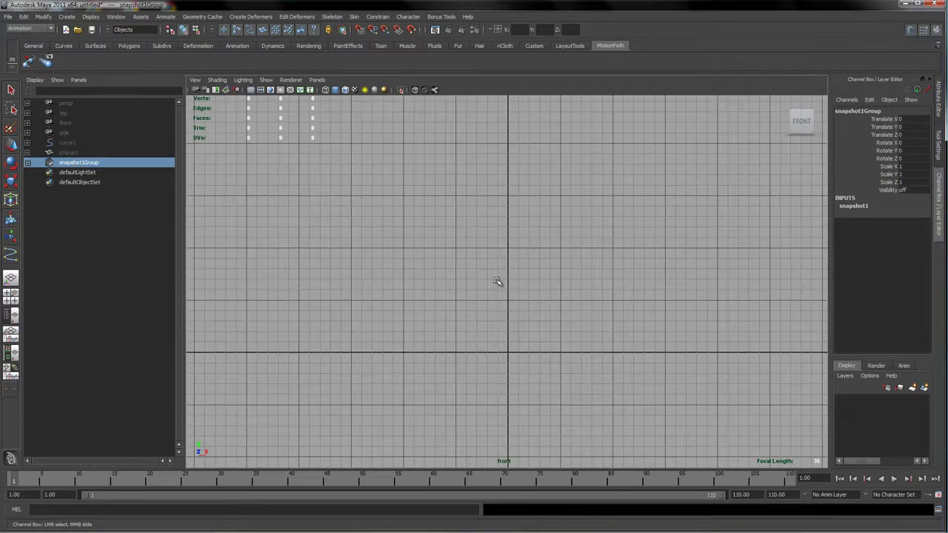
{"action": "key", "text": "space"}
- Draw curve2 as a U shape with nine control vertices using the CV Curve Tool
{"action": "left_click", "coordinate": [452, 242]}
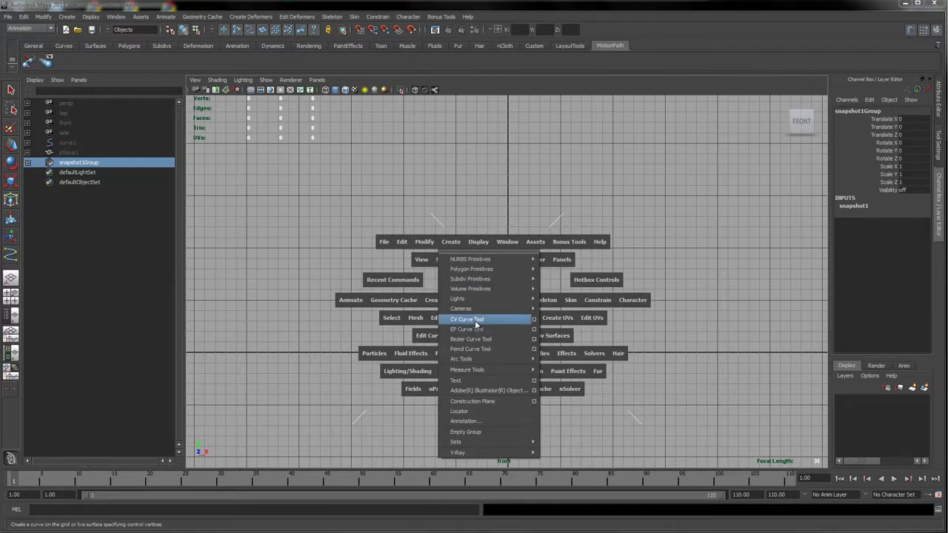
{"action": "left_click", "coordinate": [476, 324]}
{"action": "left_click", "coordinate": [444, 220]}
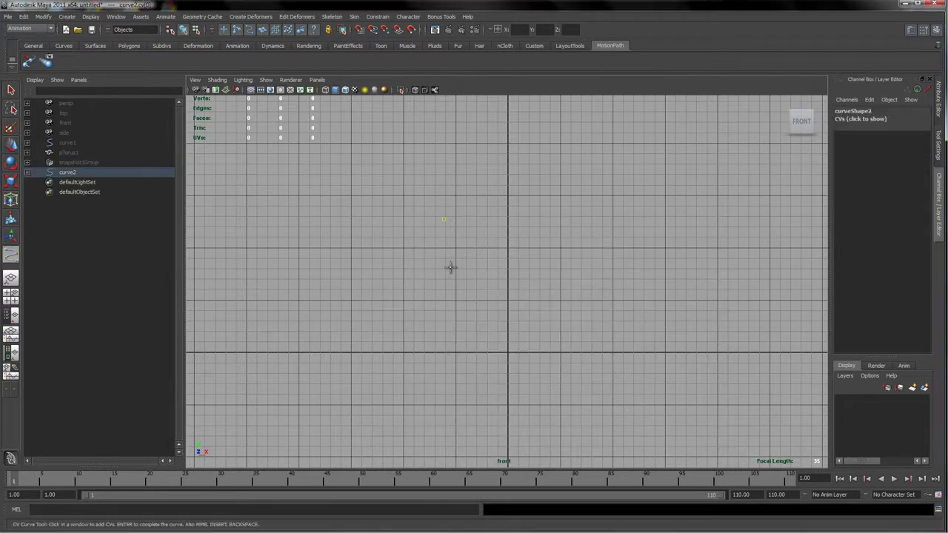
{"action": "left_click", "coordinate": [451, 270]}
{"action": "left_click", "coordinate": [460, 314]}
{"action": "left_click", "coordinate": [487, 342]}
{"action": "left_click", "coordinate": [511, 348]}
{"action": "left_click", "coordinate": [542, 337]}
{"action": "left_click", "coordinate": [563, 289]}
{"action": "left_click", "coordinate": [566, 224]}
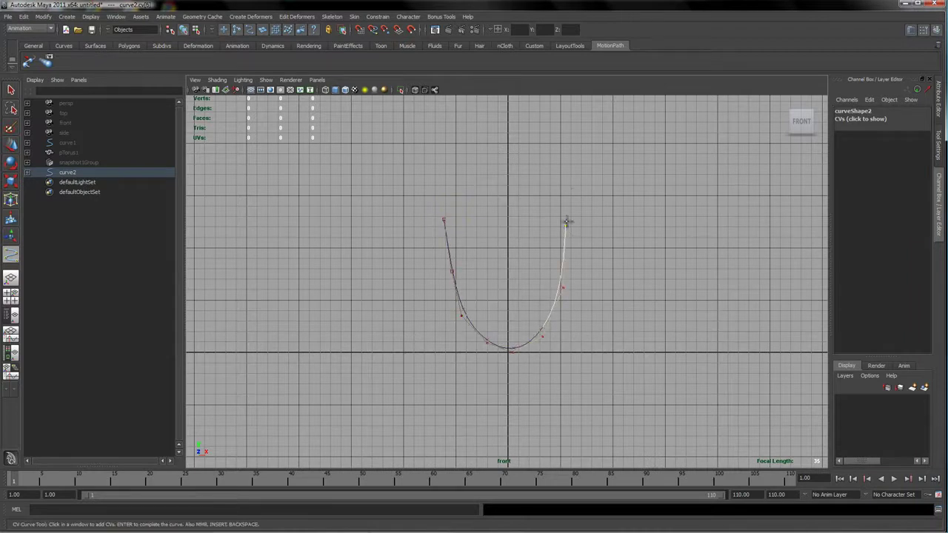
{"action": "left_click", "coordinate": [566, 183]}
- Finish curve2 and nudge its left and right control vertices upward to reshape it
{"action": "key", "text": "w"}
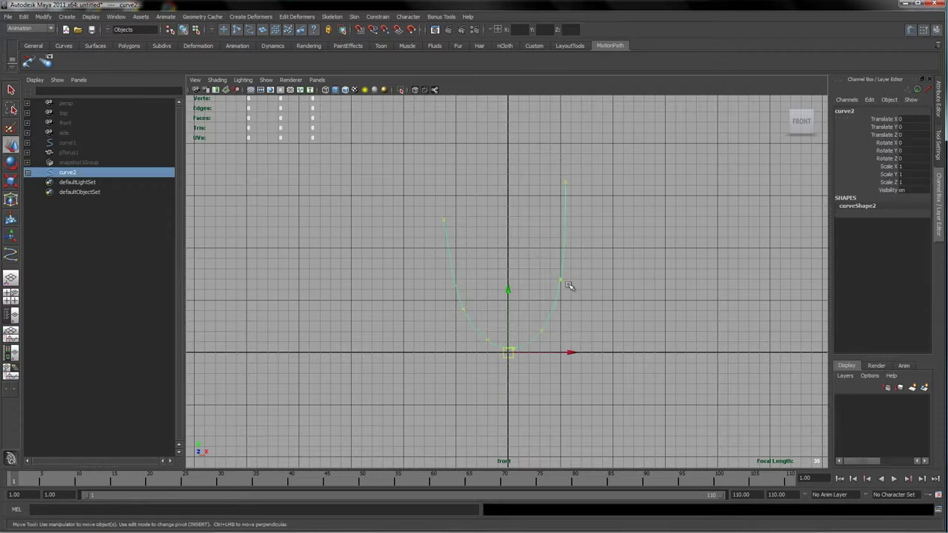
{"action": "right_click_drag", "start_coordinate": [553, 314], "coordinate": [554, 288]}
{"action": "left_click", "coordinate": [454, 281]}
{"action": "left_click_drag", "start_coordinate": [454, 282], "coordinate": [454, 275]}
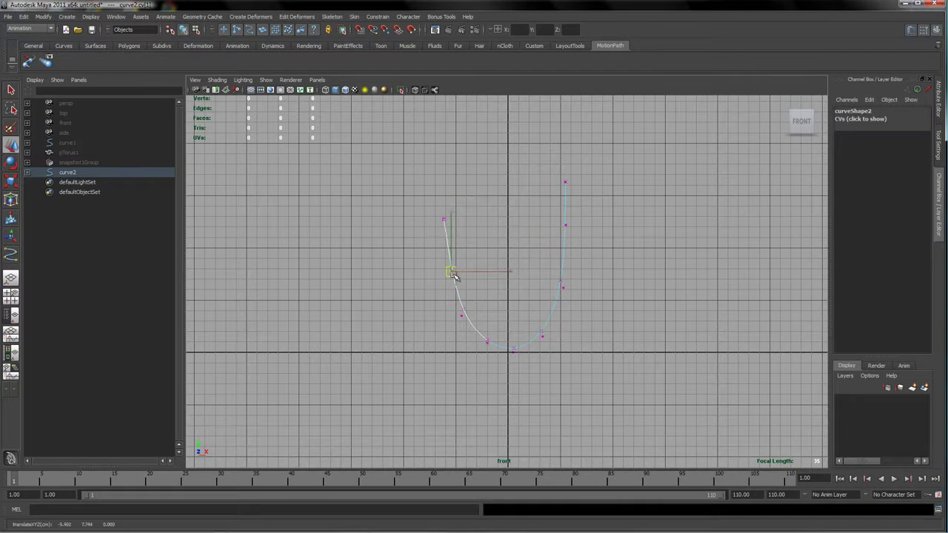
{"action": "left_click", "coordinate": [542, 336]}
{"action": "left_click", "coordinate": [563, 288]}
{"action": "left_click_drag", "start_coordinate": [566, 289], "coordinate": [567, 281]}
- Return curve2 to Object Mode and show curveShape2's attributes with 6 spans
{"action": "right_click_drag", "start_coordinate": [548, 321], "coordinate": [587, 309]}
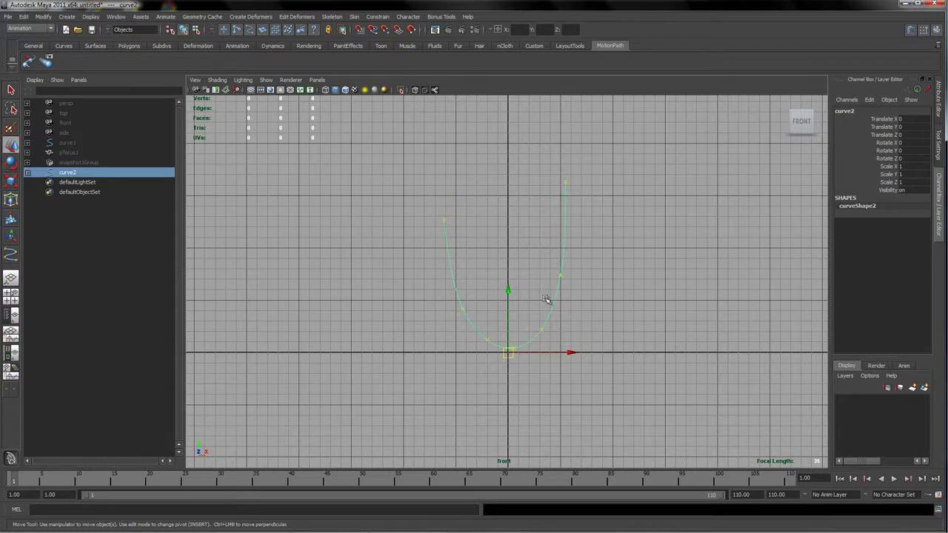
{"action": "right_click_drag", "start_coordinate": [552, 304], "coordinate": [490, 302]}
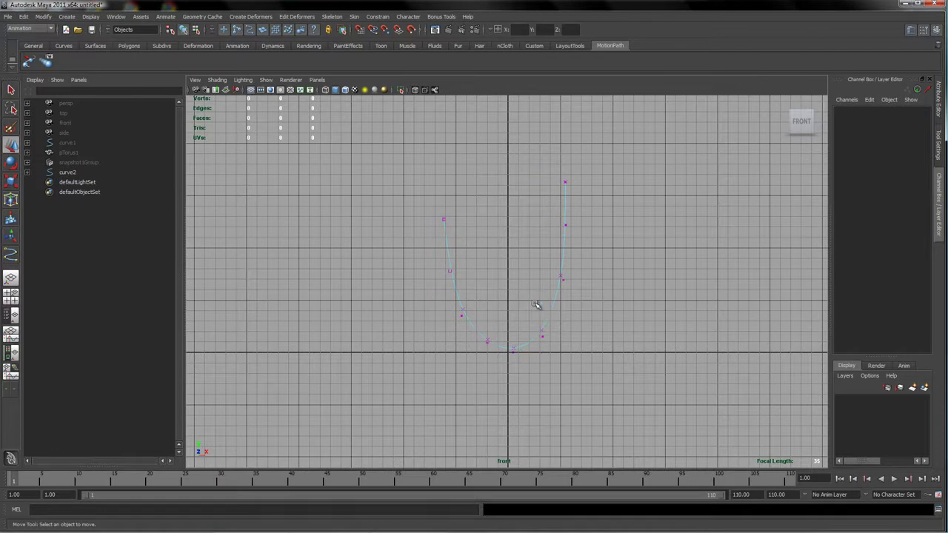
{"action": "right_click_drag", "start_coordinate": [552, 307], "coordinate": [501, 313]}
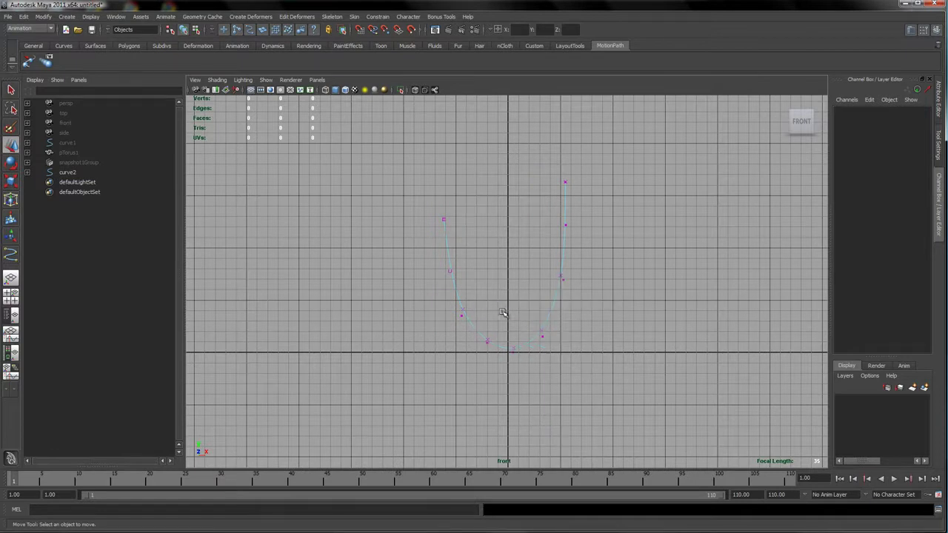
{"action": "mouse_move", "coordinate": [560, 310]}
{"action": "right_mouse_down"}
{"action": "mouse_move", "coordinate": [570, 299]}
{"action": "mouse_move", "coordinate": [563, 296]}
{"action": "right_mouse_up"}
{"action": "left_click", "coordinate": [557, 293]}
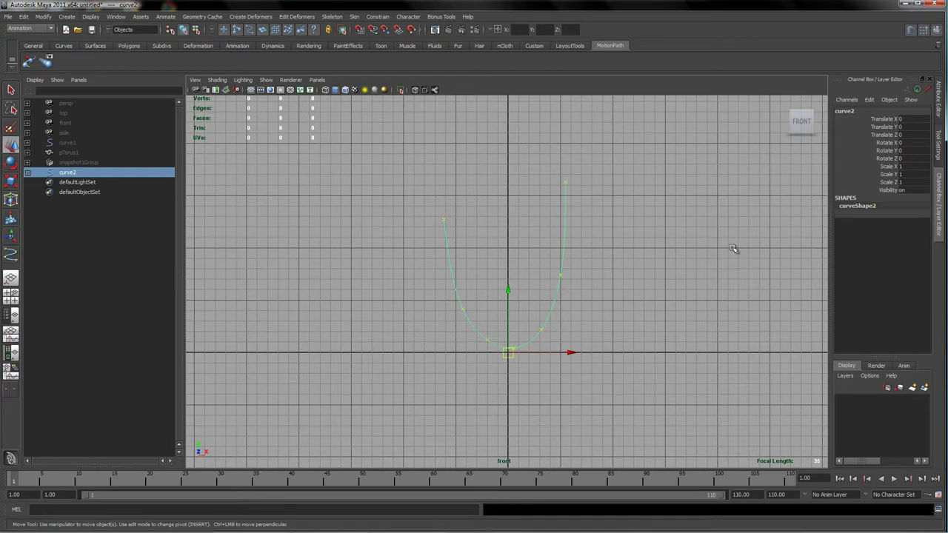
{"action": "left_click", "coordinate": [940, 100]}
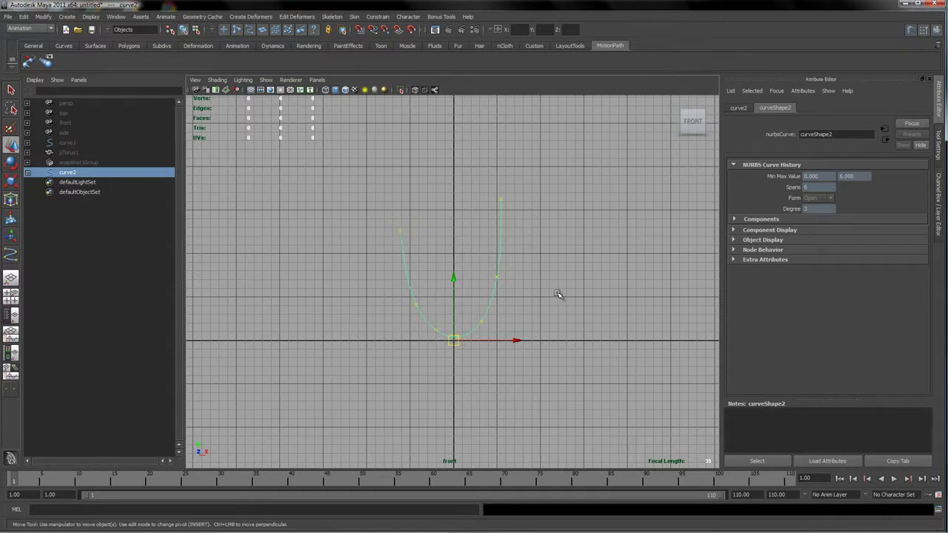
- Reverse curve2's direction and rebuild it uniformly with 12 spans, then again with 6 spans
{"action": "key", "text": "space"}
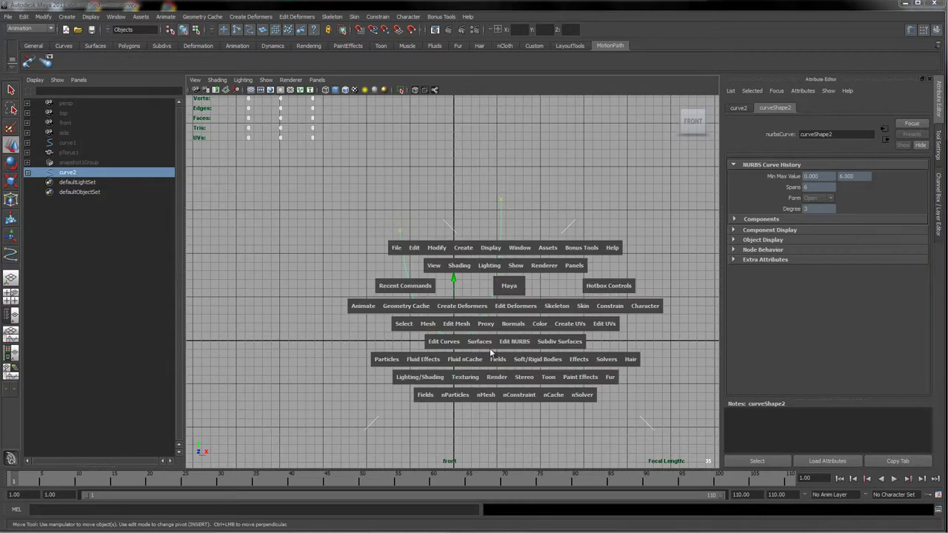
{"action": "left_click", "coordinate": [443, 341]}
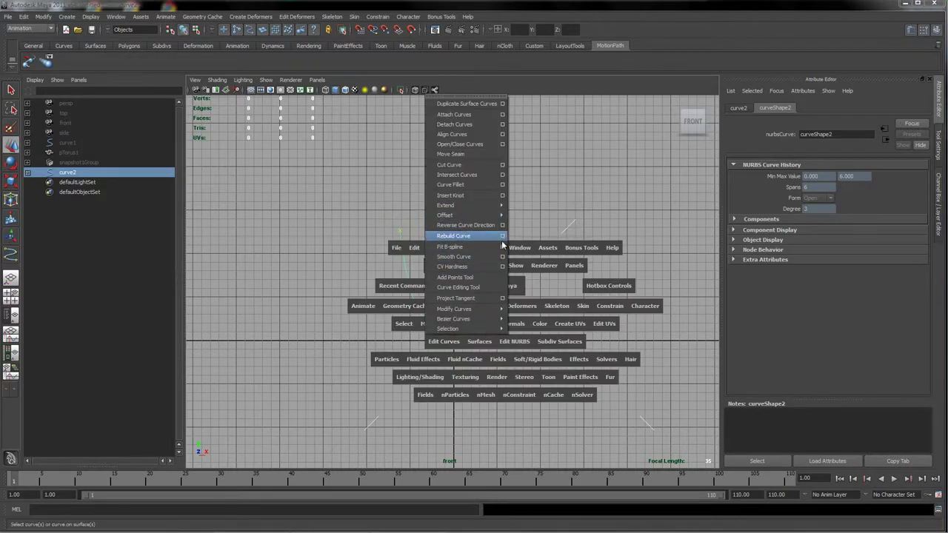
{"action": "left_click", "coordinate": [465, 226]}
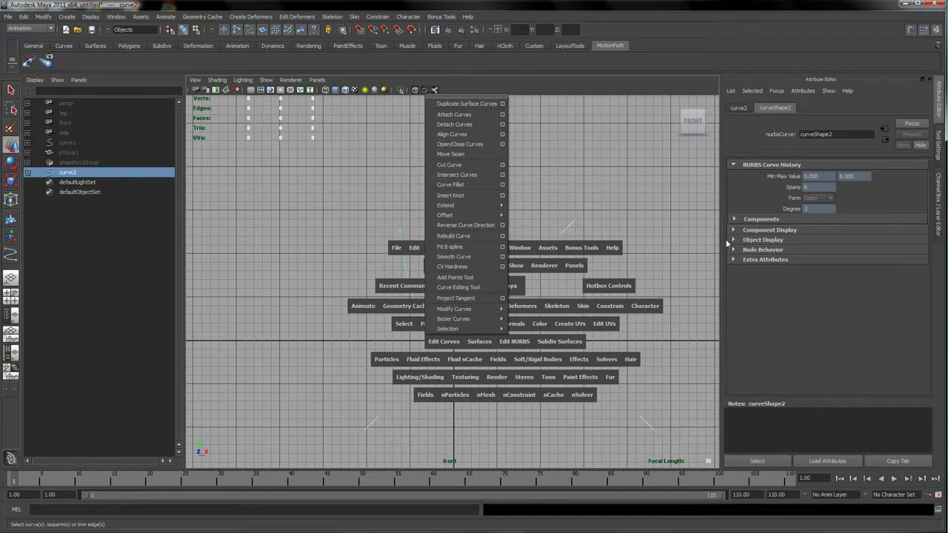
{"action": "left_click", "coordinate": [501, 236]}
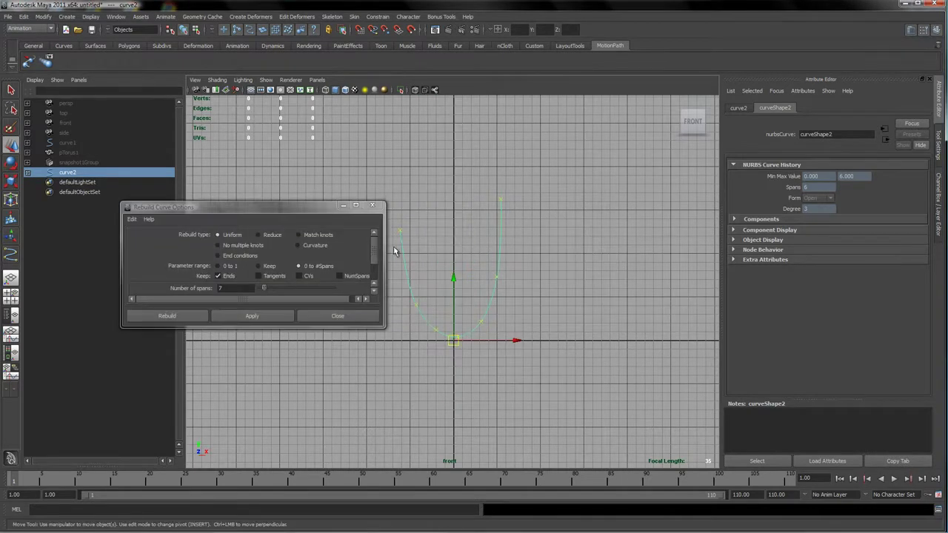
{"action": "left_click_drag", "start_coordinate": [318, 210], "coordinate": [261, 131]}
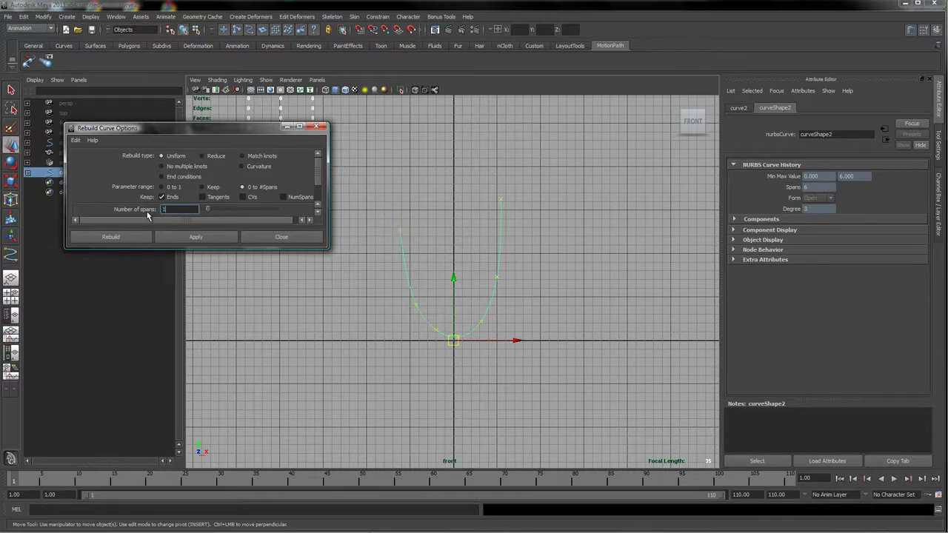
{"action": "left_click", "coordinate": [195, 236]}
{"action": "left_click", "coordinate": [496, 221]}
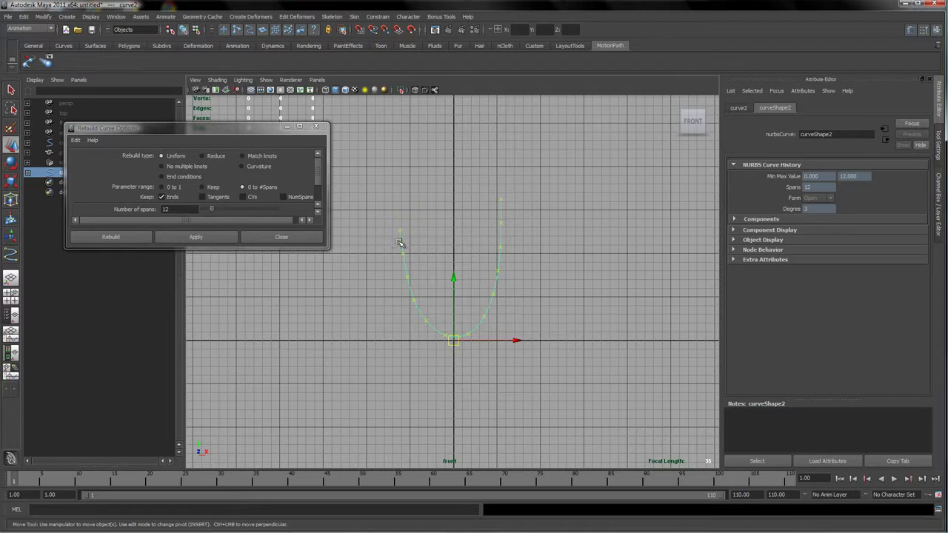
{"action": "double_click", "coordinate": [184, 211]}
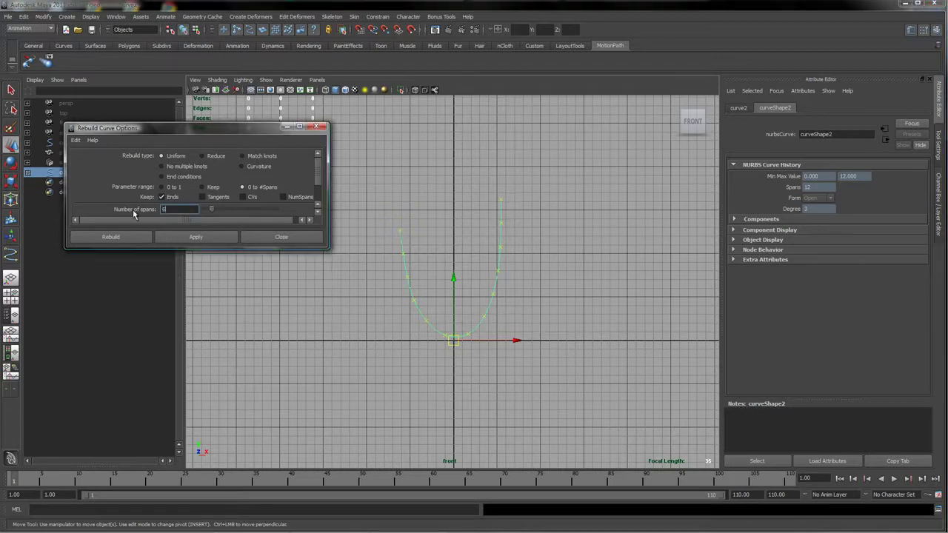
{"action": "left_click", "coordinate": [179, 238]}
- Nudge curve2's bottom, right and upper-right control vertices to refine the U, then return to Object Mode
{"action": "right_click_drag", "start_coordinate": [490, 293], "coordinate": [465, 291]}
{"action": "left_click", "coordinate": [495, 292]}
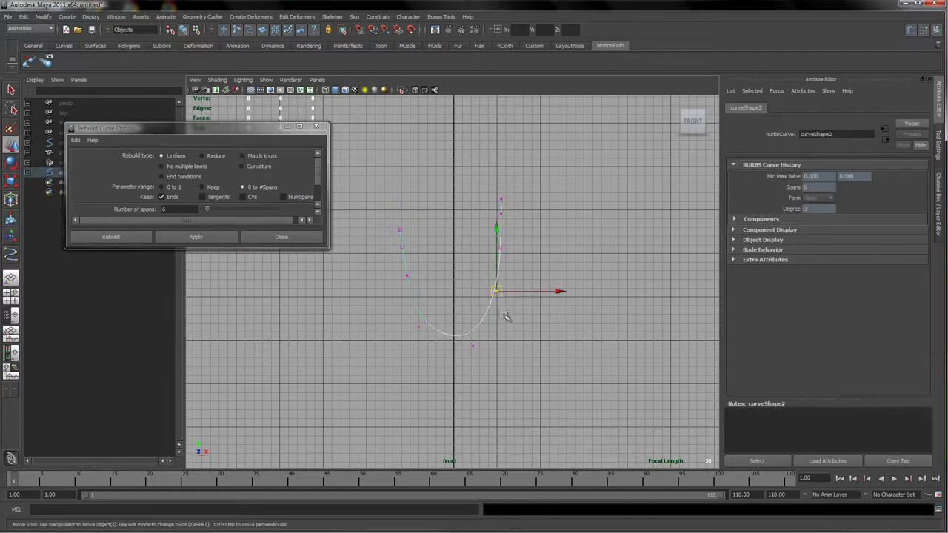
{"action": "left_click", "coordinate": [407, 276]}
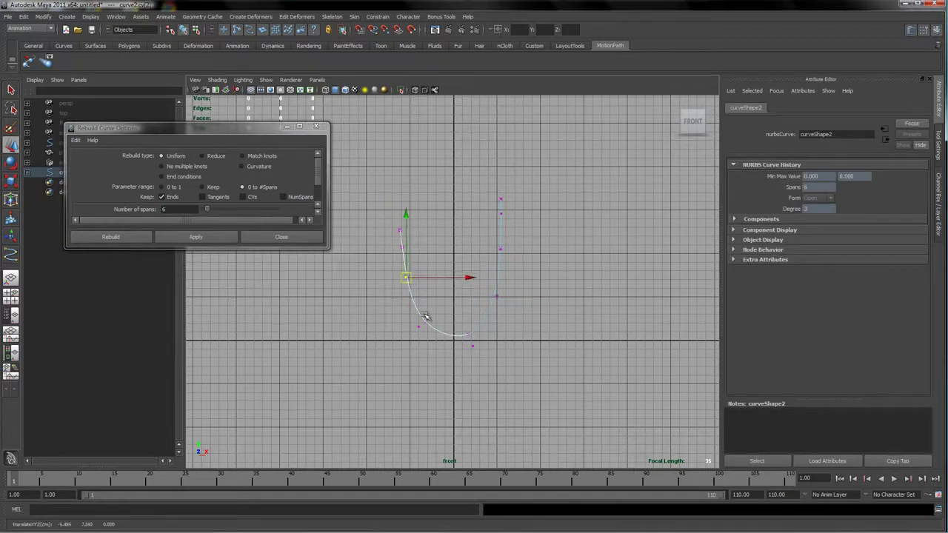
{"action": "left_click", "coordinate": [473, 347]}
{"action": "left_click_drag", "start_coordinate": [474, 346], "coordinate": [471, 351]}
{"action": "left_click", "coordinate": [420, 327]}
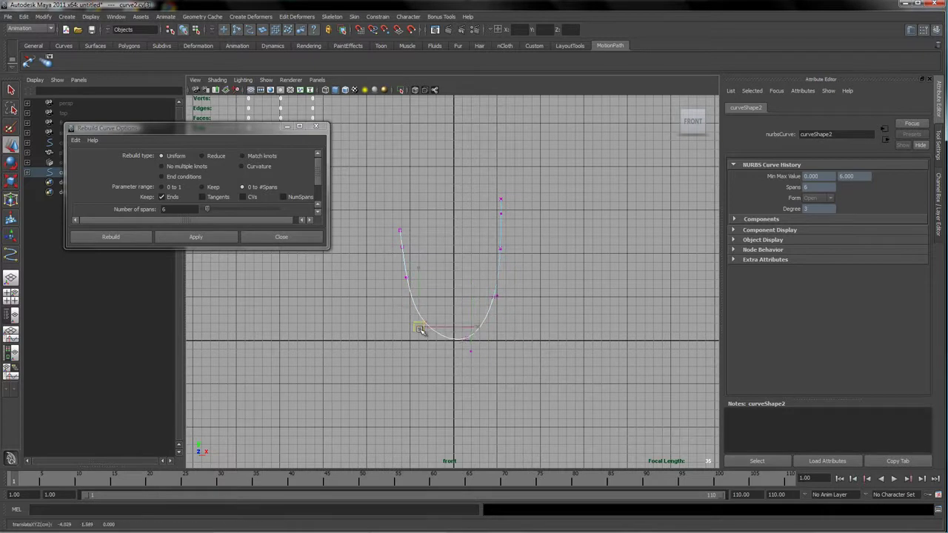
{"action": "left_click", "coordinate": [497, 297]}
{"action": "left_click_drag", "start_coordinate": [501, 304], "coordinate": [502, 306]}
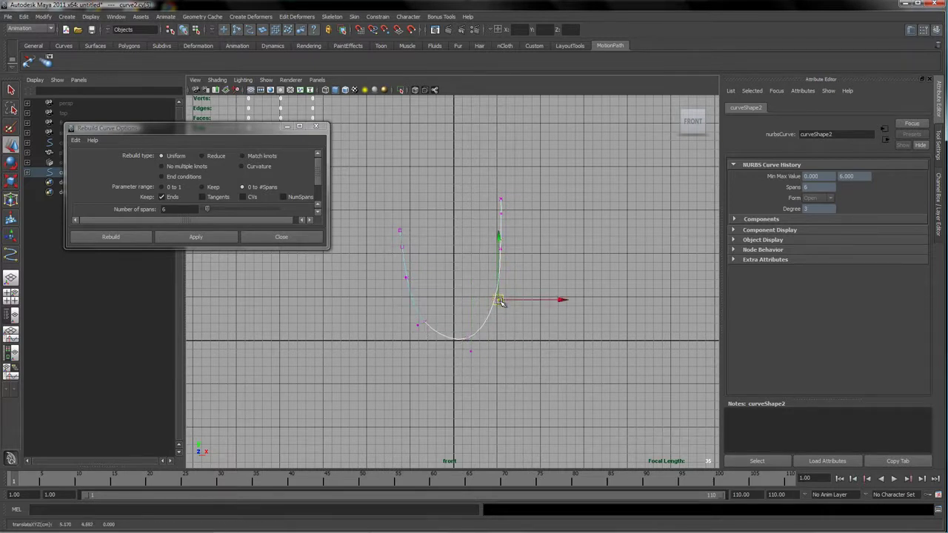
{"action": "left_click", "coordinate": [502, 224]}
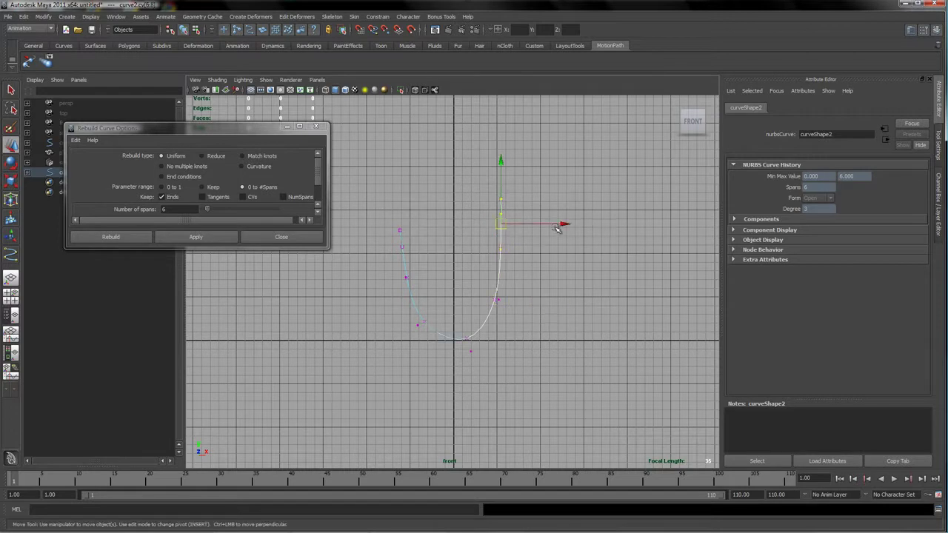
{"action": "left_click_drag", "start_coordinate": [563, 224], "coordinate": [565, 224]}
{"action": "right_click_drag", "start_coordinate": [501, 272], "coordinate": [559, 259]}
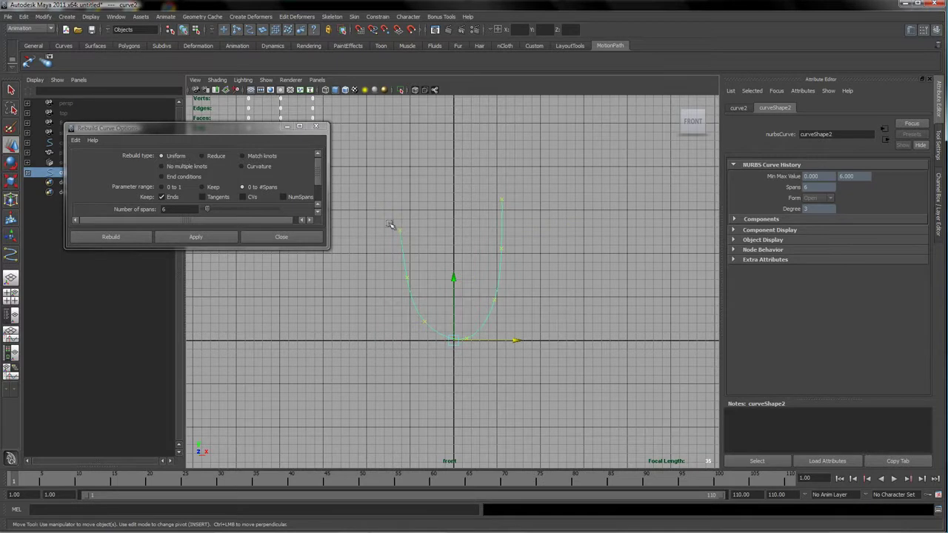
- Close the Rebuild Curve Options window and create a polygon torus, pTorus2
{"action": "left_click", "coordinate": [316, 126]}
{"action": "key", "text": "space"}
{"action": "left_click_drag", "start_coordinate": [494, 237], "coordinate": [624, 319]}
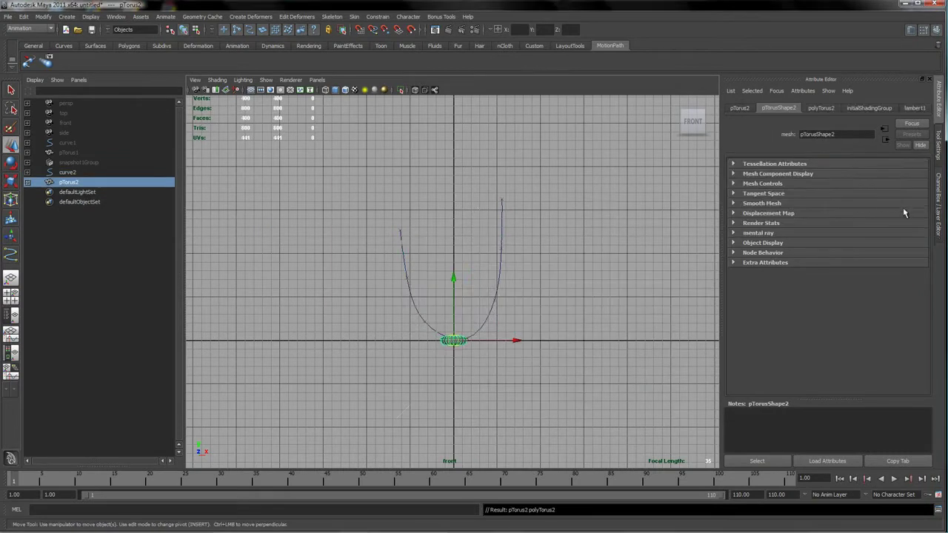
- In Top view, set pTorus2's Subdivisions Axis and Height to 10
{"action": "key", "text": "space"}
{"action": "left_click_drag", "start_coordinate": [492, 337], "coordinate": [538, 329]}
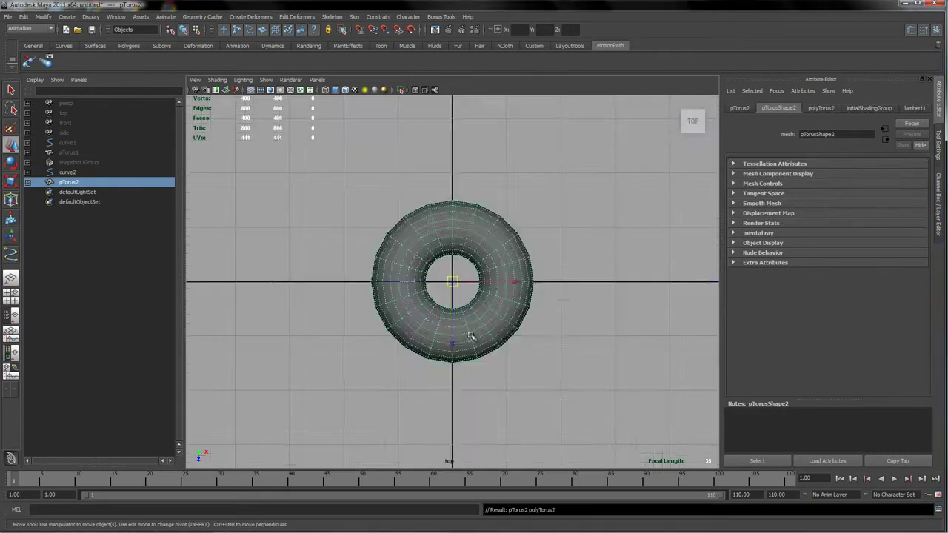
{"action": "left_click", "coordinate": [939, 217]}
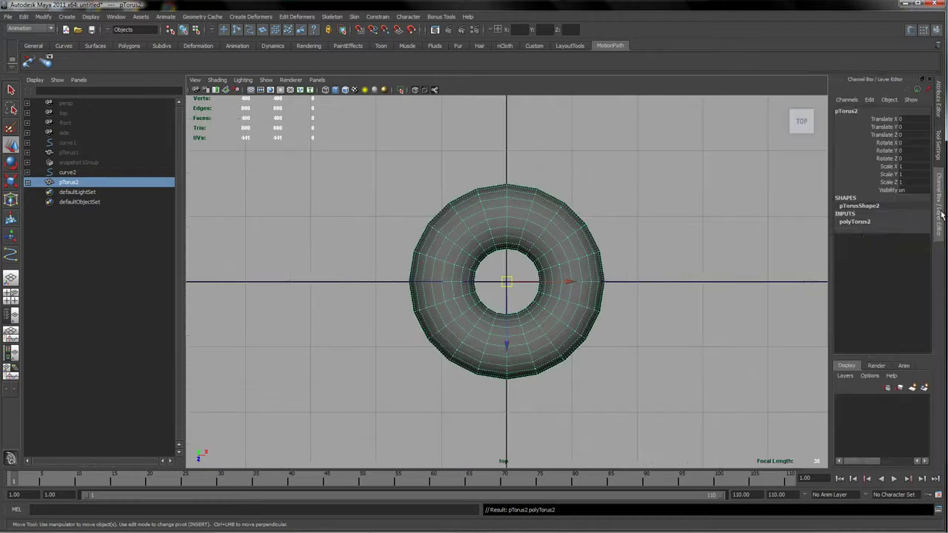
{"action": "left_click", "coordinate": [875, 223]}
{"action": "left_click_drag", "start_coordinate": [918, 252], "coordinate": [922, 261]}
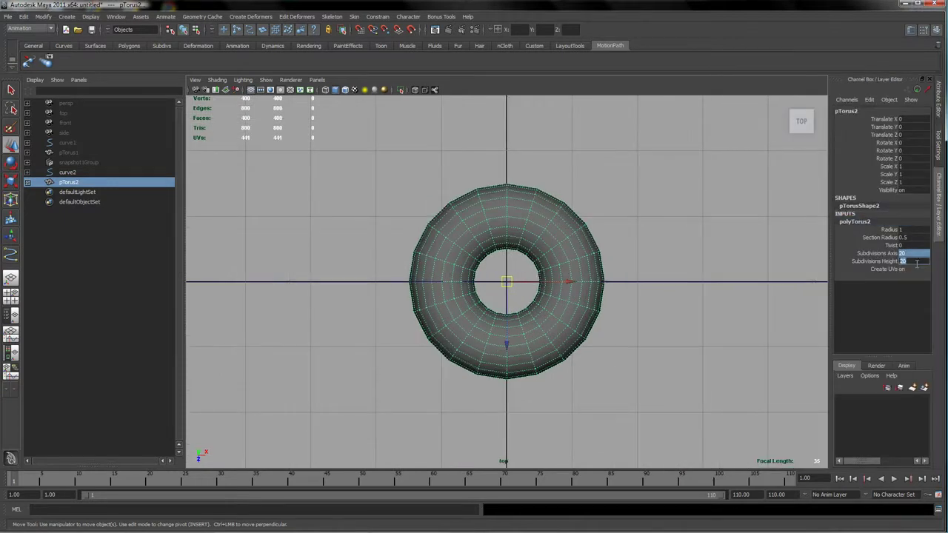
{"action": "type", "text": "10"}
{"action": "key", "text": "Return"}
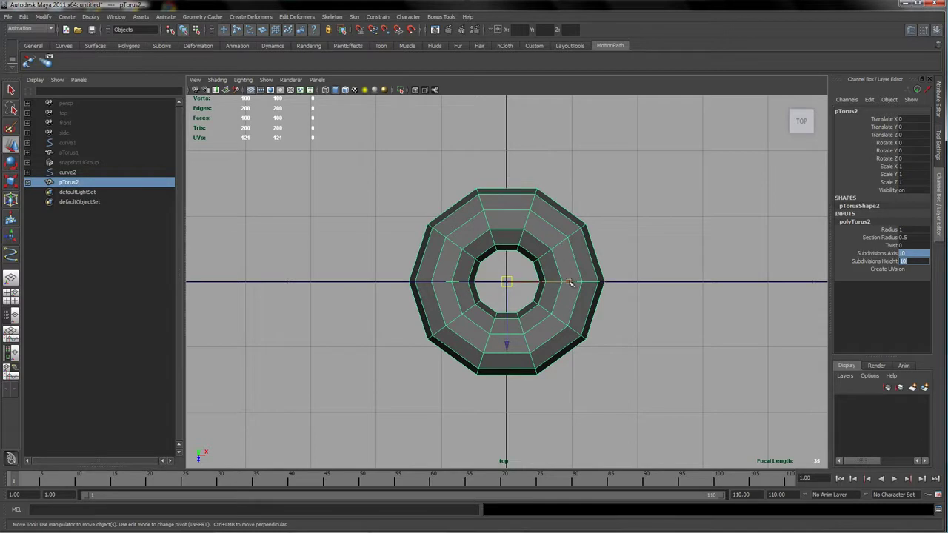
- Marquee the torus's right-half vertices and move them along X into an oval link
{"action": "right_click_drag", "start_coordinate": [541, 332], "coordinate": [541, 297]}
{"action": "left_click_drag", "start_coordinate": [502, 156], "coordinate": [643, 397]}
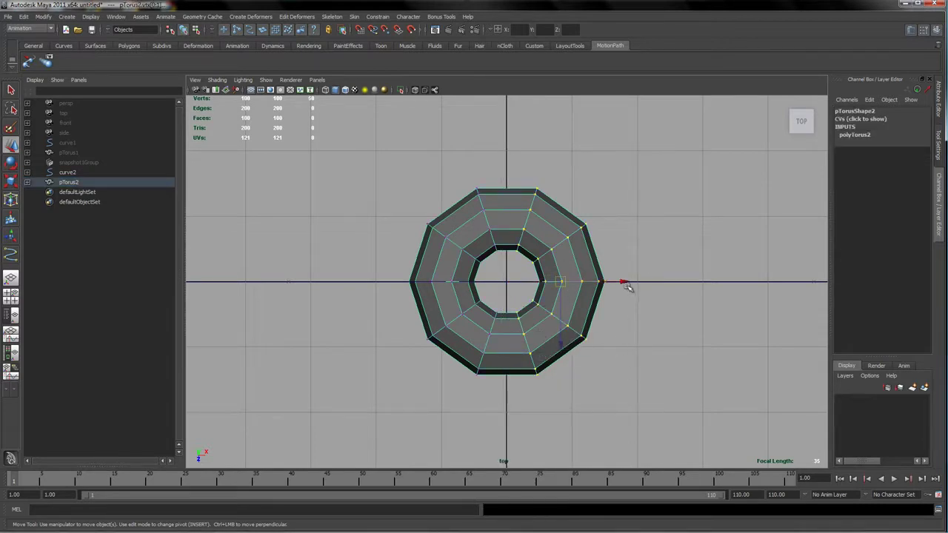
{"action": "left_click_drag", "start_coordinate": [626, 282], "coordinate": [719, 281]}
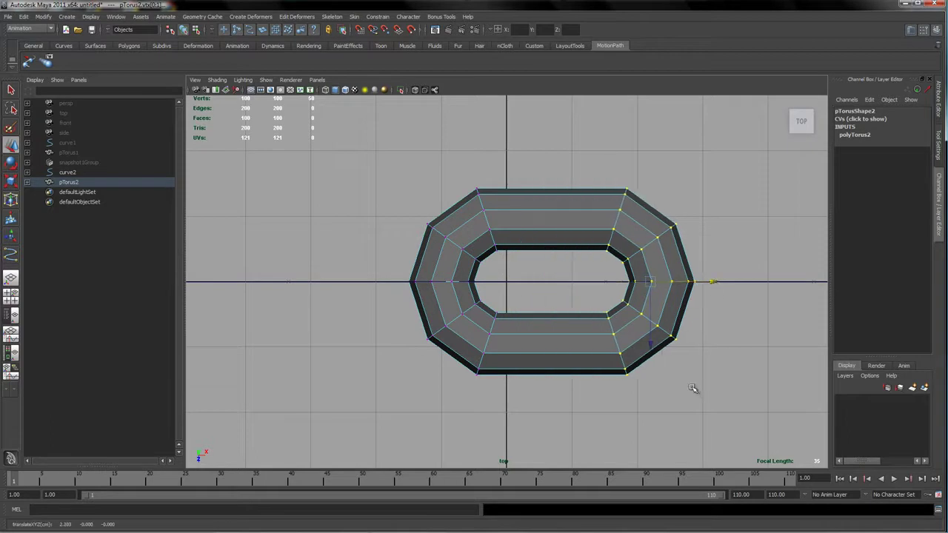
{"action": "key", "text": "space"}
{"action": "left_click_drag", "start_coordinate": [629, 359], "coordinate": [633, 339]}
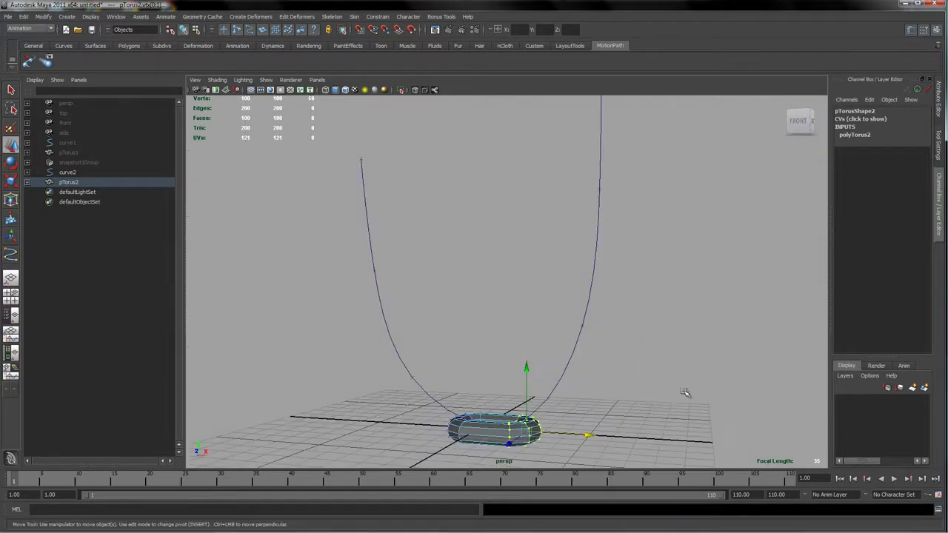
- In Perspective view, return pTorus2 to Object Mode, centre its pivot and grid-snap it to the origin
{"action": "left_click_drag", "start_coordinate": [659, 380], "coordinate": [463, 410], "text": "alt"}
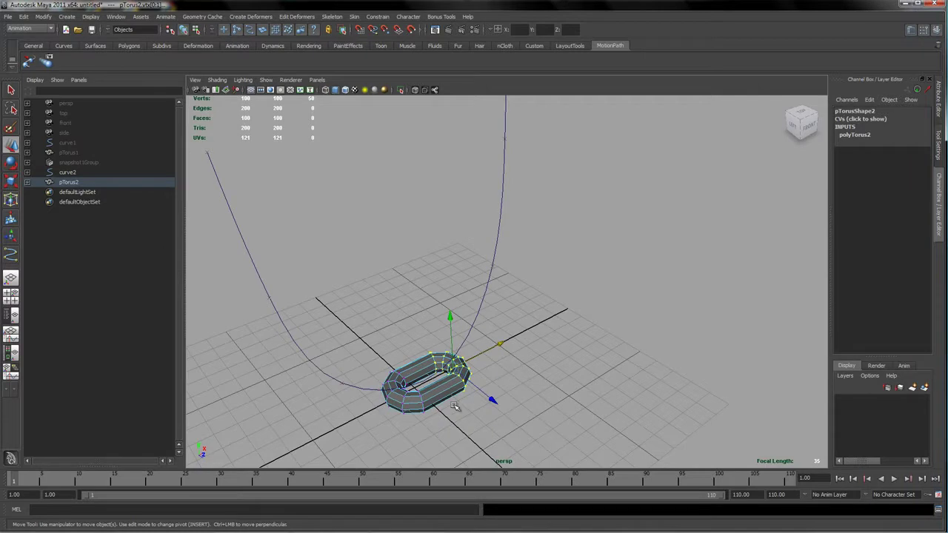
{"action": "left_click", "coordinate": [455, 411]}
{"action": "right_click", "coordinate": [468, 384]}
{"action": "right_click_drag", "start_coordinate": [468, 383], "coordinate": [479, 334]}
{"action": "left_click", "coordinate": [457, 390]}
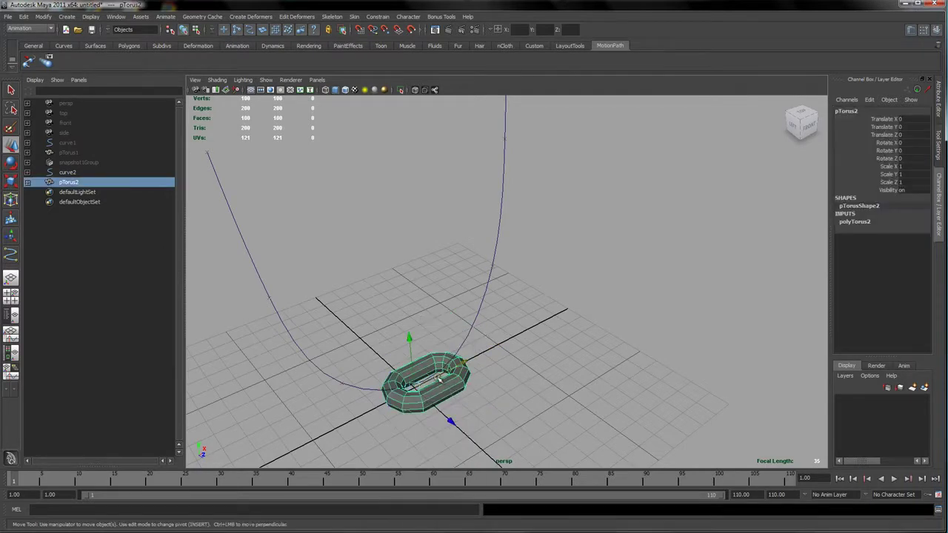
{"action": "left_click_drag", "start_coordinate": [499, 385], "coordinate": [444, 356], "text": "alt"}
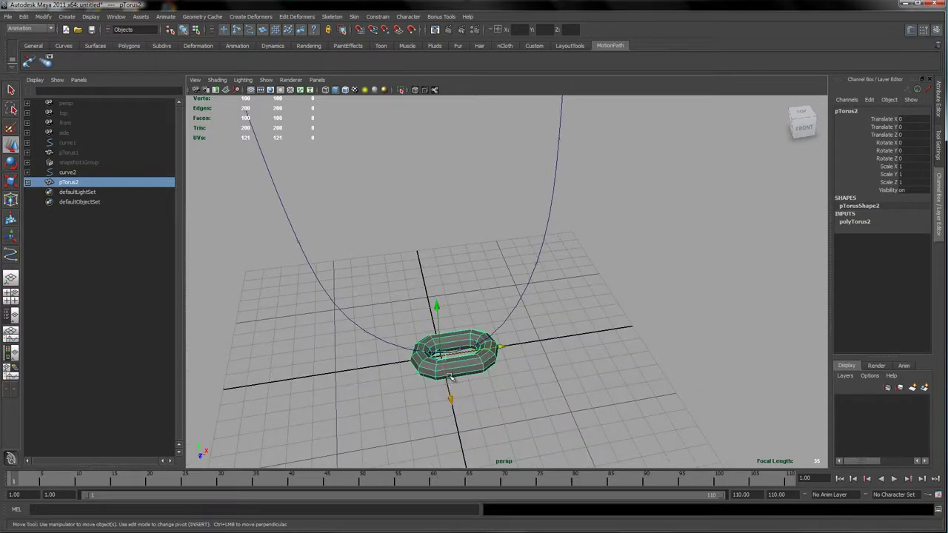
{"action": "left_click", "coordinate": [534, 46]}
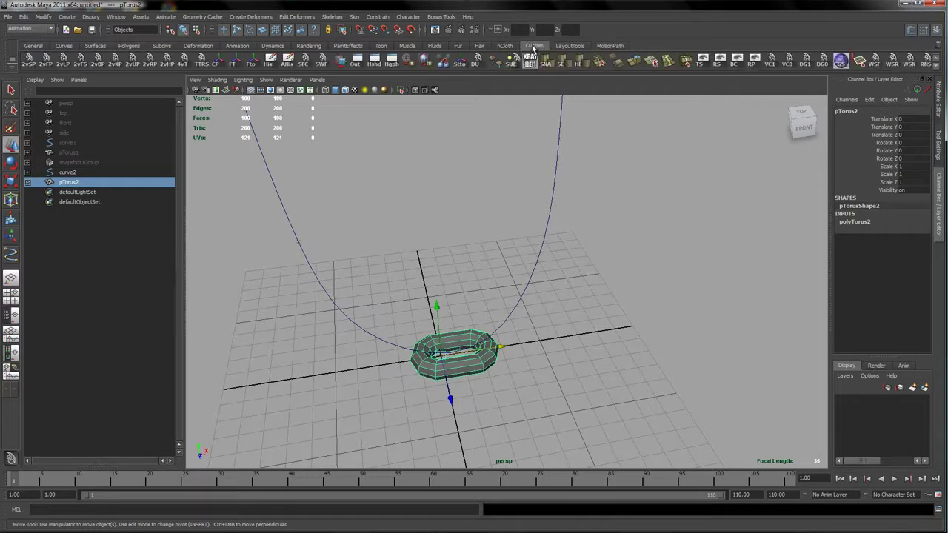
{"action": "left_click", "coordinate": [254, 66]}
{"action": "left_click_drag", "start_coordinate": [456, 355], "coordinate": [577, 382]}
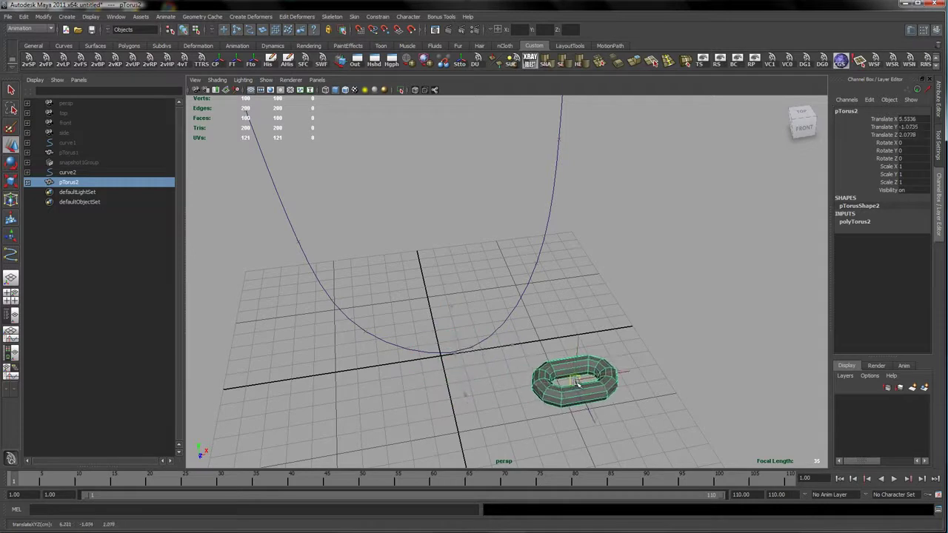
{"action": "key", "text": "x"}
{"action": "middle_click", "coordinate": [440, 357]}
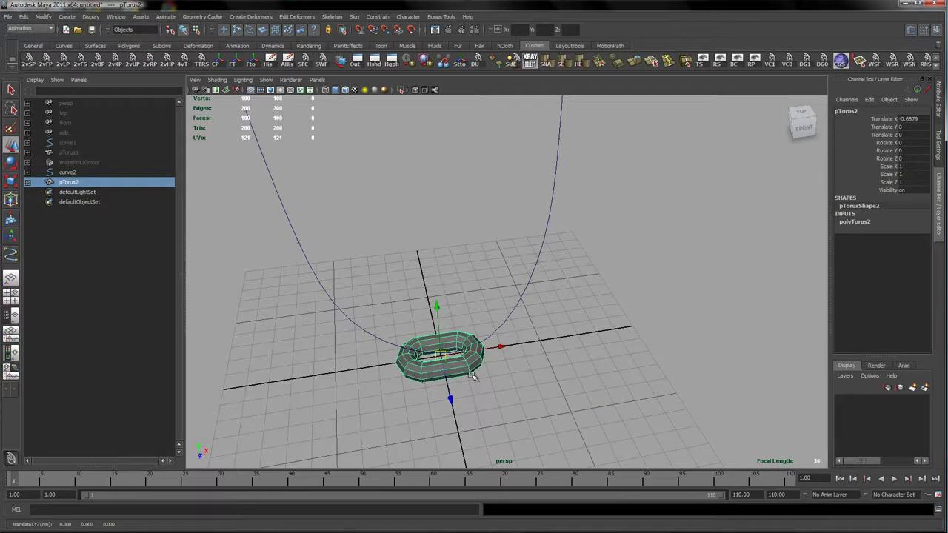
- Scale the link uniformly to 0.2578 and add curve2 to the selection
{"action": "key", "text": "r"}
{"action": "middle_click_drag", "start_coordinate": [474, 376], "coordinate": [508, 353]}
{"action": "key", "text": "="}
{"action": "left_click_drag", "start_coordinate": [508, 353], "coordinate": [536, 373], "text": "alt"}
{"action": "key", "text": "q"}
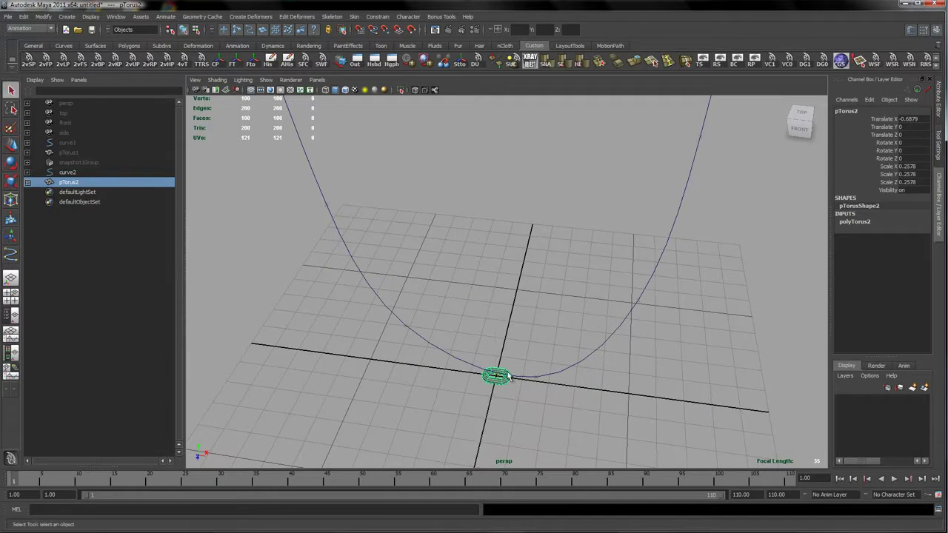
{"action": "left_click_drag", "start_coordinate": [456, 338], "coordinate": [421, 390], "text": "shift"}
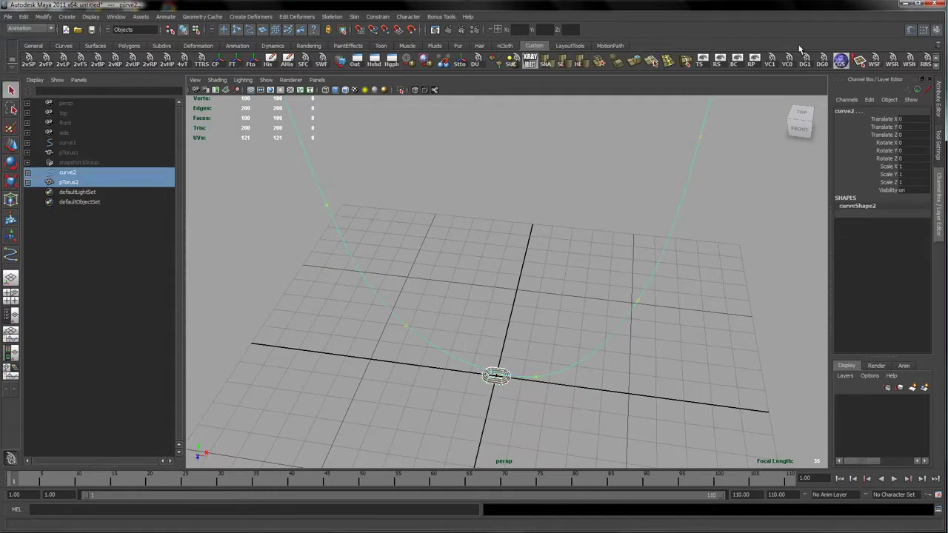
- Open the Attach to Motion Path options and reset them to defaults
{"action": "left_click", "coordinate": [610, 46]}
{"action": "double_click", "coordinate": [47, 61]}
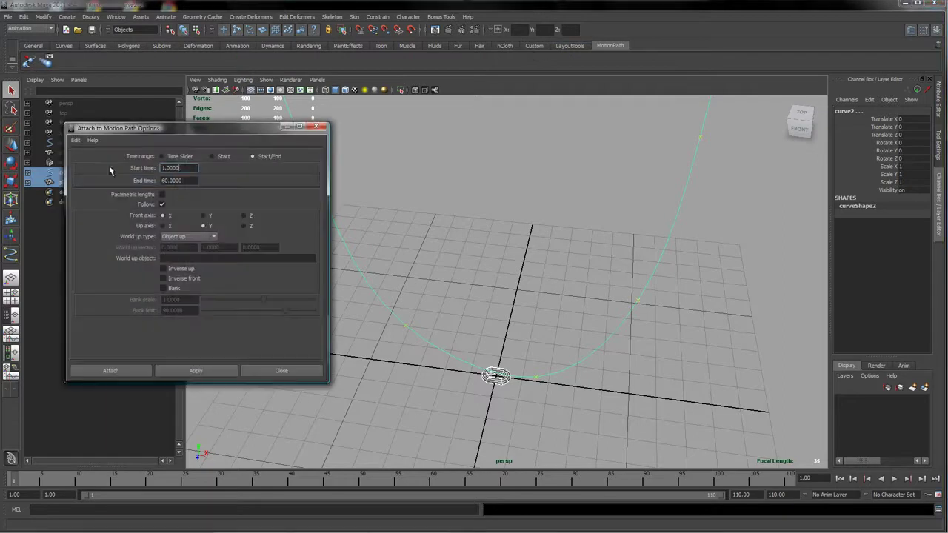
{"action": "left_click_drag", "start_coordinate": [160, 133], "coordinate": [145, 69]}
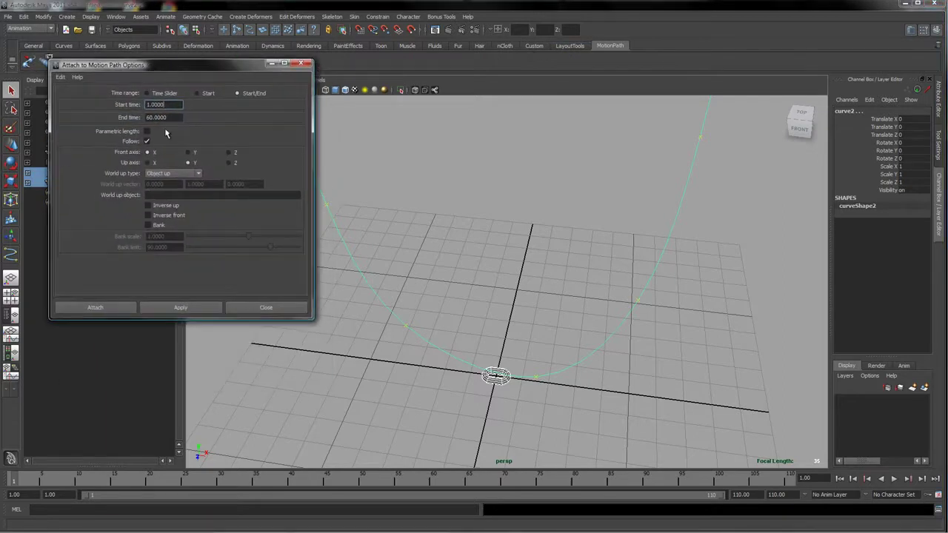
{"action": "left_click", "coordinate": [60, 77]}
{"action": "left_click", "coordinate": [82, 98]}
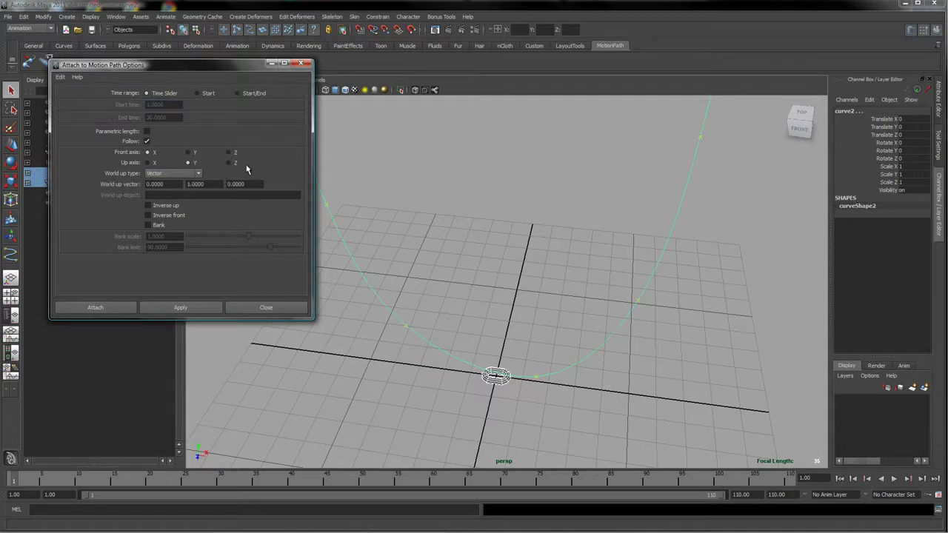
{"action": "left_click_drag", "start_coordinate": [241, 67], "coordinate": [210, 165]}
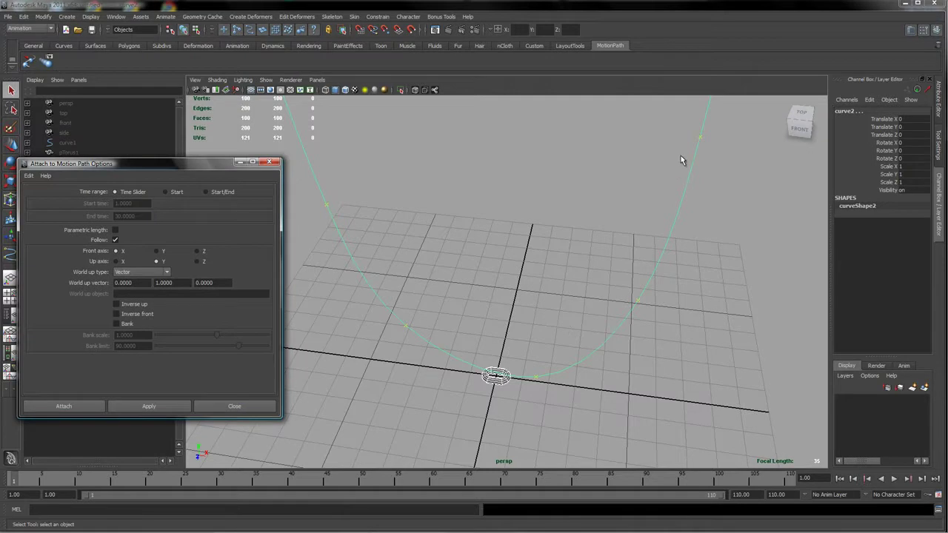
- Use a Start/End time range of 1 to 30, then select the torus with the Move tool
{"action": "left_click", "coordinate": [207, 192]}
{"action": "left_click_drag", "start_coordinate": [144, 216], "coordinate": [116, 216]}
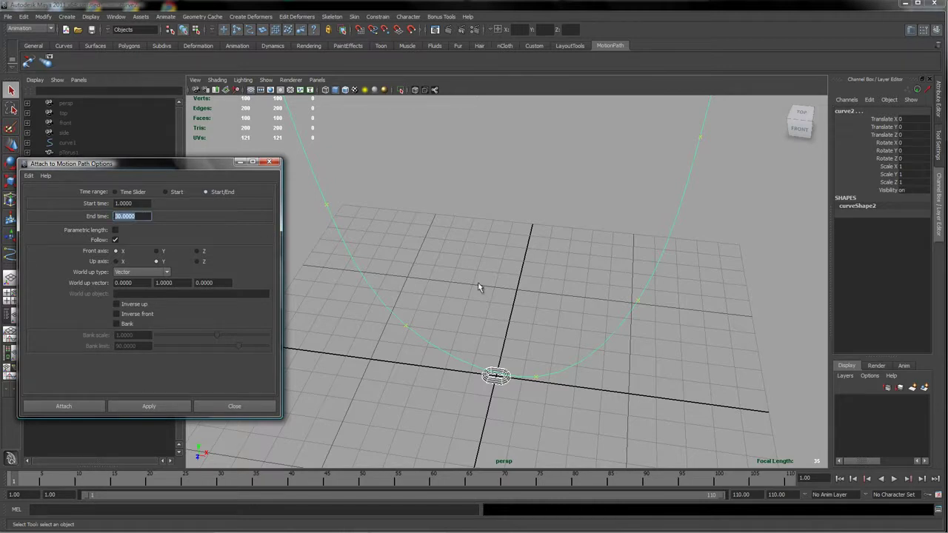
{"action": "right_click_drag", "start_coordinate": [629, 332], "coordinate": [369, 212], "text": "alt"}
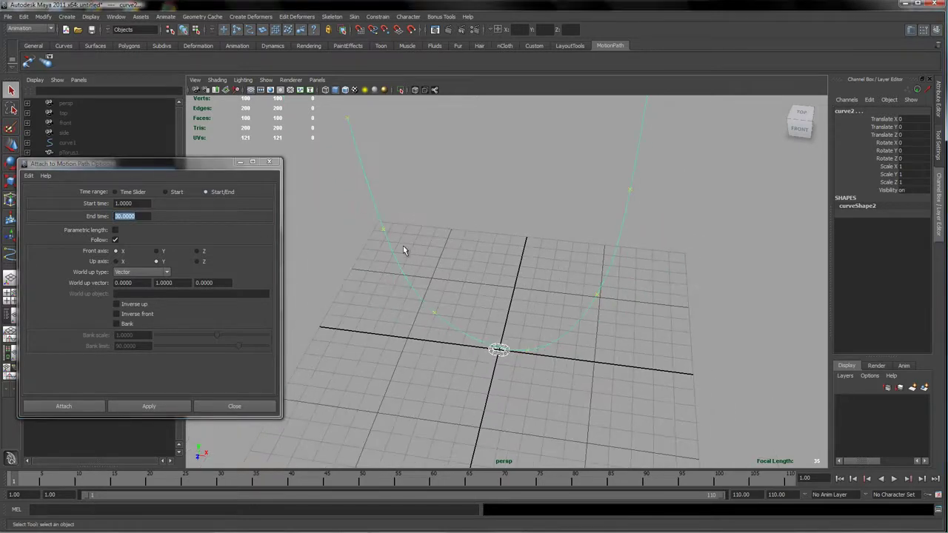
{"action": "middle_click_drag", "start_coordinate": [400, 247], "coordinate": [436, 280], "text": "alt"}
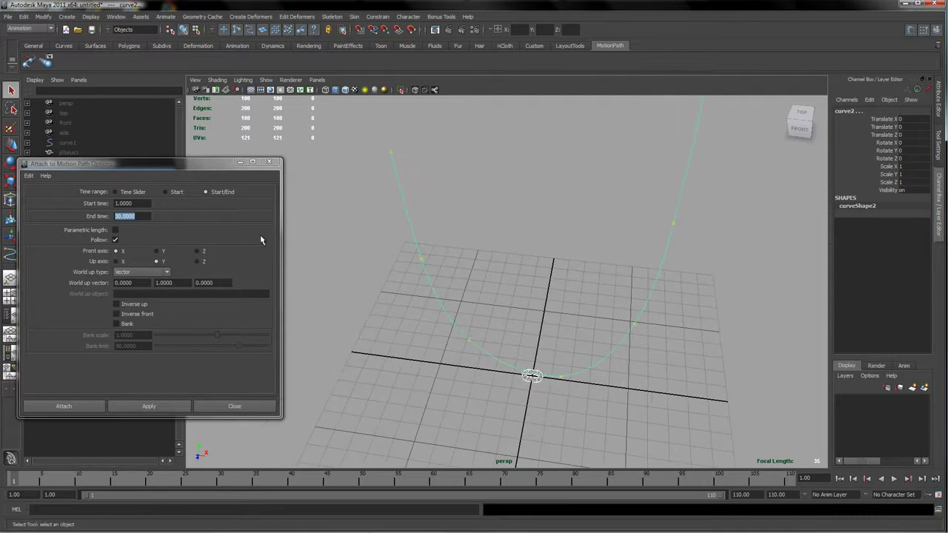
{"action": "left_click", "coordinate": [165, 163]}
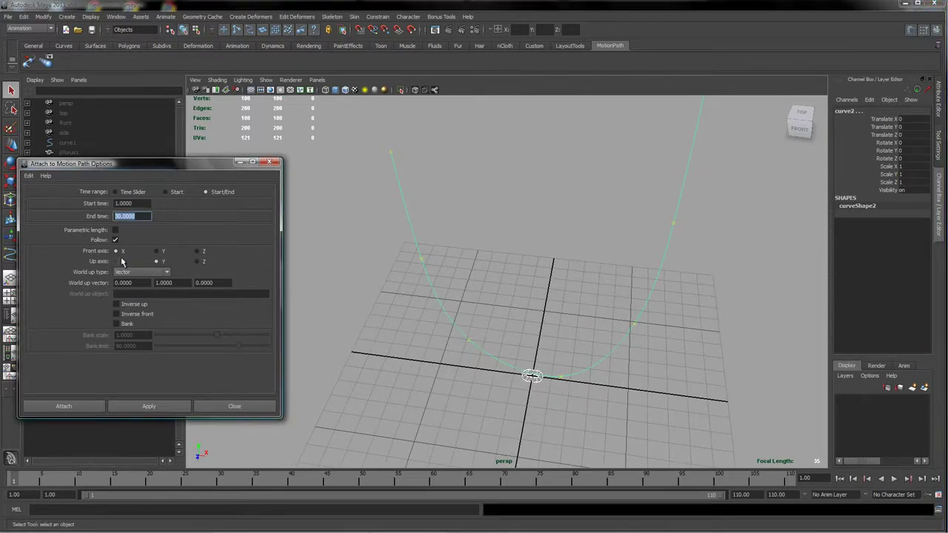
{"action": "left_click", "coordinate": [533, 376]}
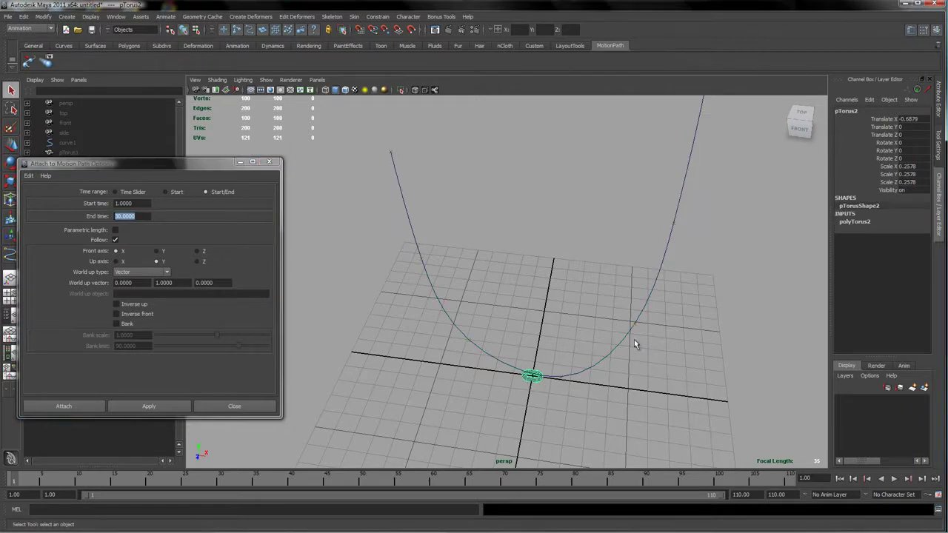
{"action": "key", "text": "w"}
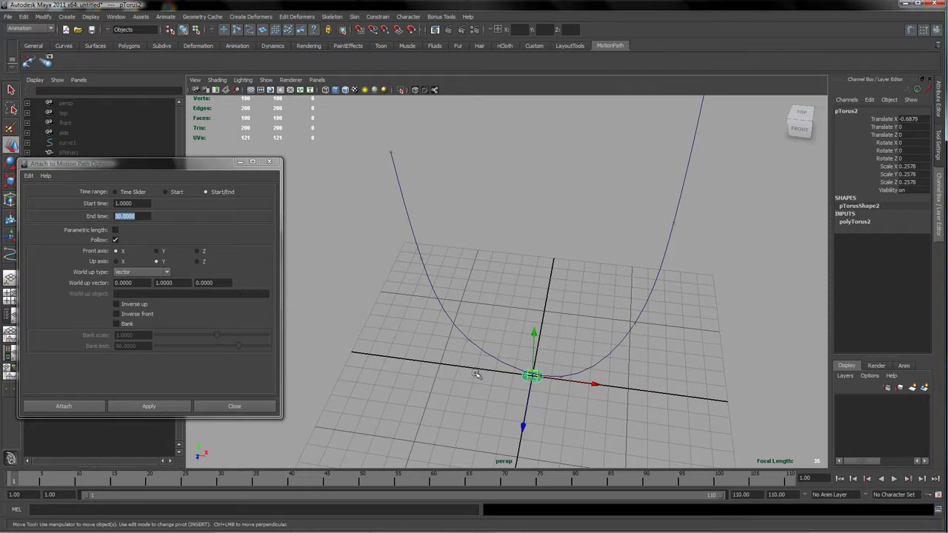
- Set World up type to Object up, select curve2 as the path and apply the attachment
{"action": "left_click", "coordinate": [168, 272]}
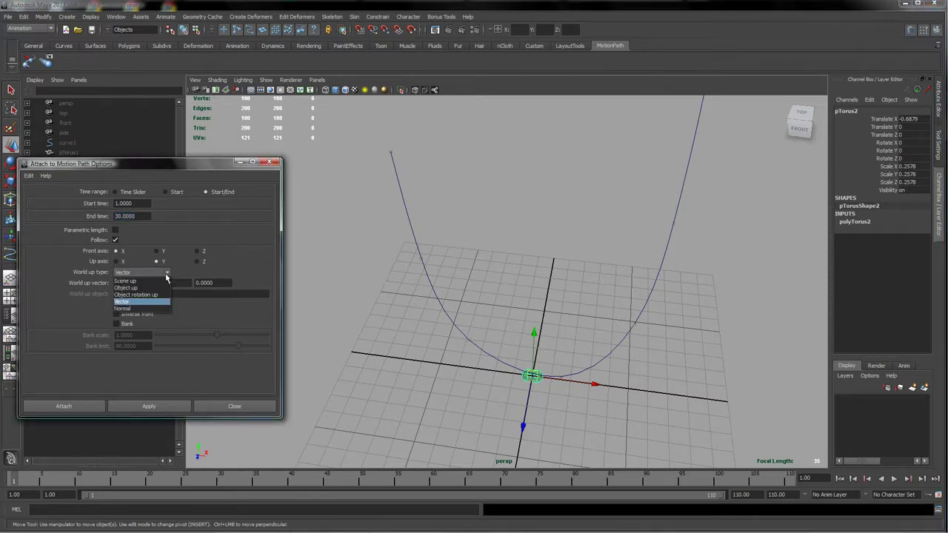
{"action": "left_click", "coordinate": [154, 288]}
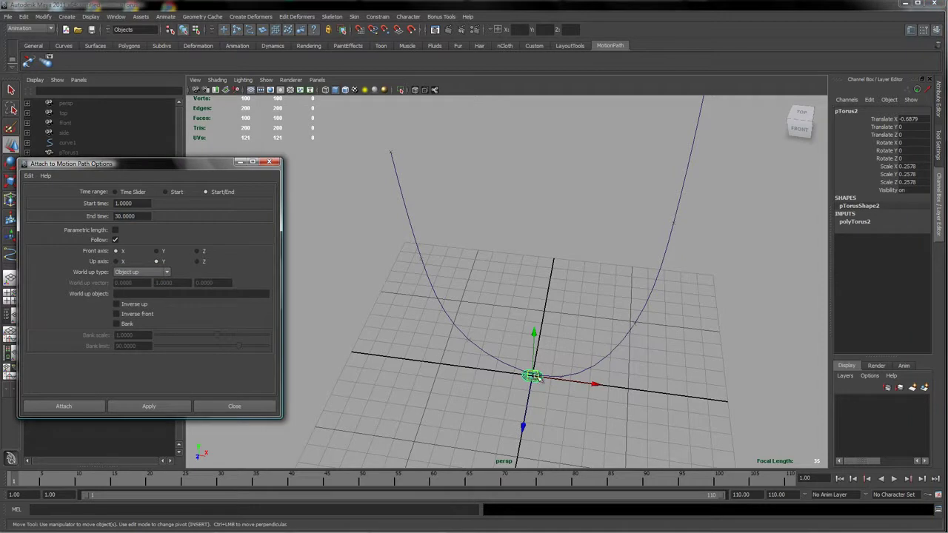
{"action": "left_click_drag", "start_coordinate": [482, 328], "coordinate": [392, 390]}
{"action": "left_click", "coordinate": [175, 405]}
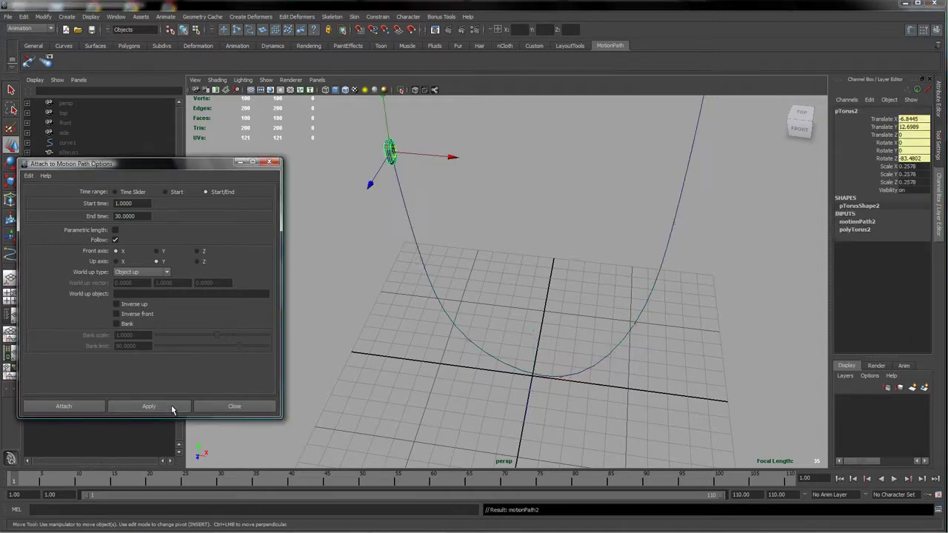
- Play and scrub frames 1 to 30 to check pTorus2 moving along the U
{"action": "left_click_drag", "start_coordinate": [639, 343], "coordinate": [532, 296], "text": "alt"}
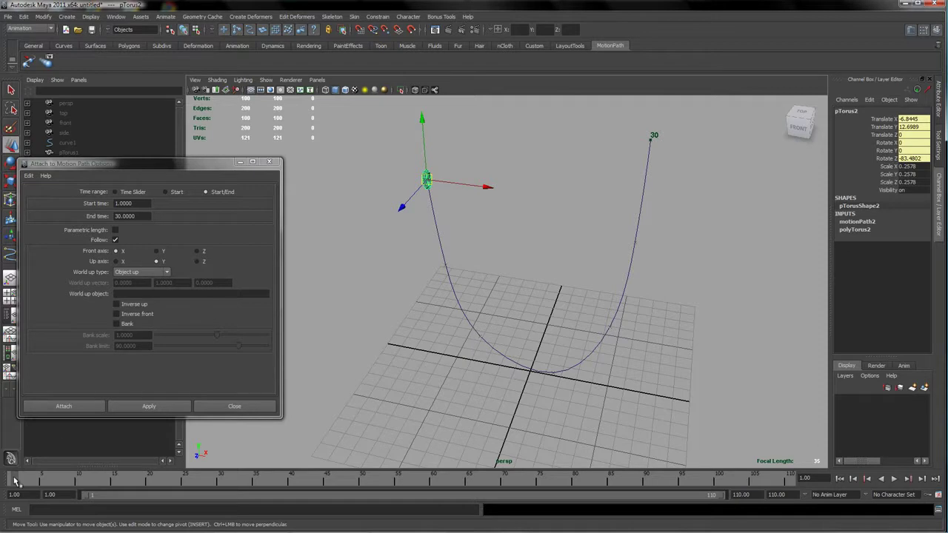
{"action": "key", "text": "alt+v"}
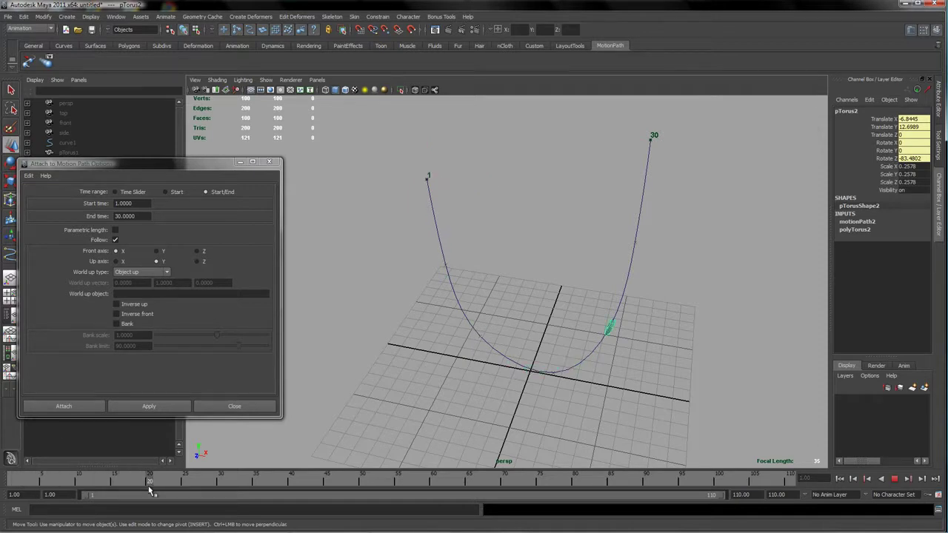
{"action": "left_click_drag", "start_coordinate": [154, 492], "coordinate": [194, 500]}
{"action": "left_click_drag", "start_coordinate": [145, 495], "coordinate": [12, 495]}
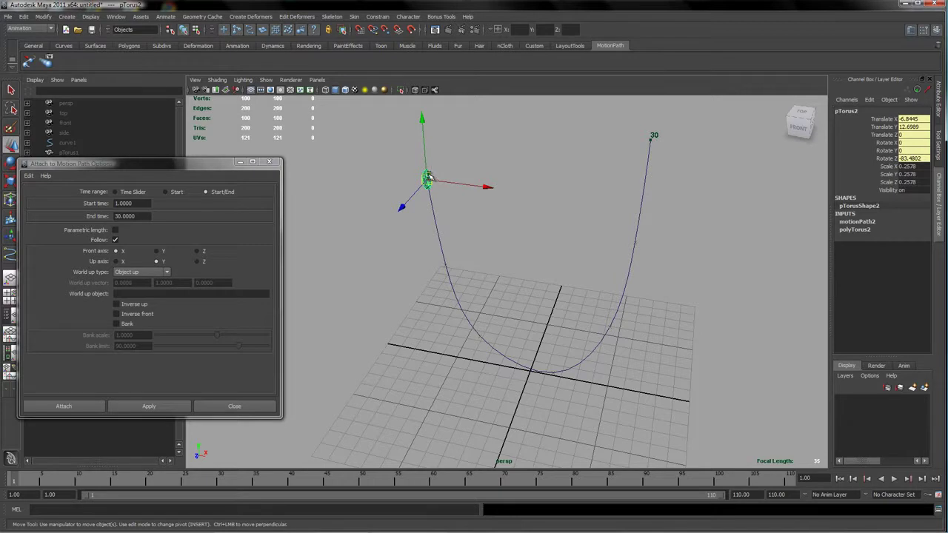
- Create an Animation Snapshot of the torus from frame 1 to 30 with increment 1
{"action": "left_click", "coordinate": [269, 162]}
{"action": "left_click", "coordinate": [46, 61]}
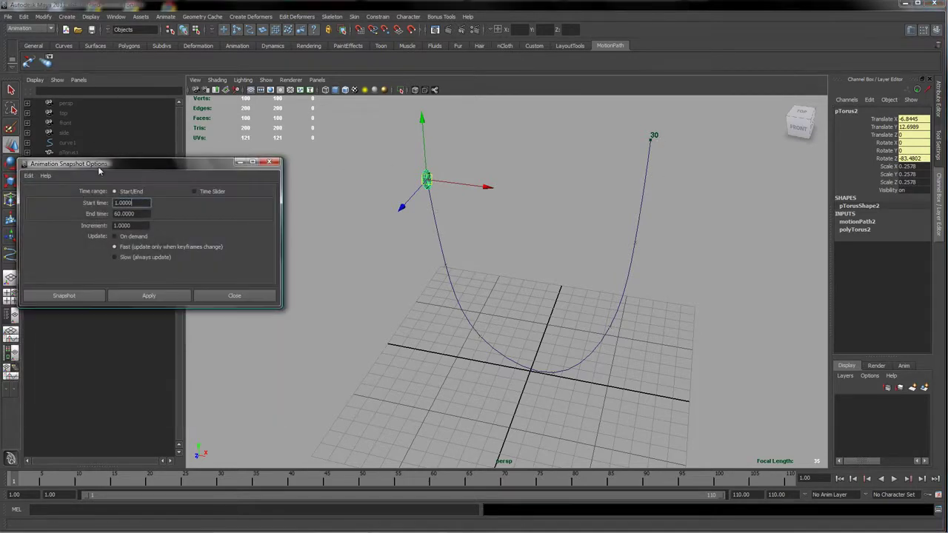
{"action": "left_click_drag", "start_coordinate": [106, 169], "coordinate": [151, 133]}
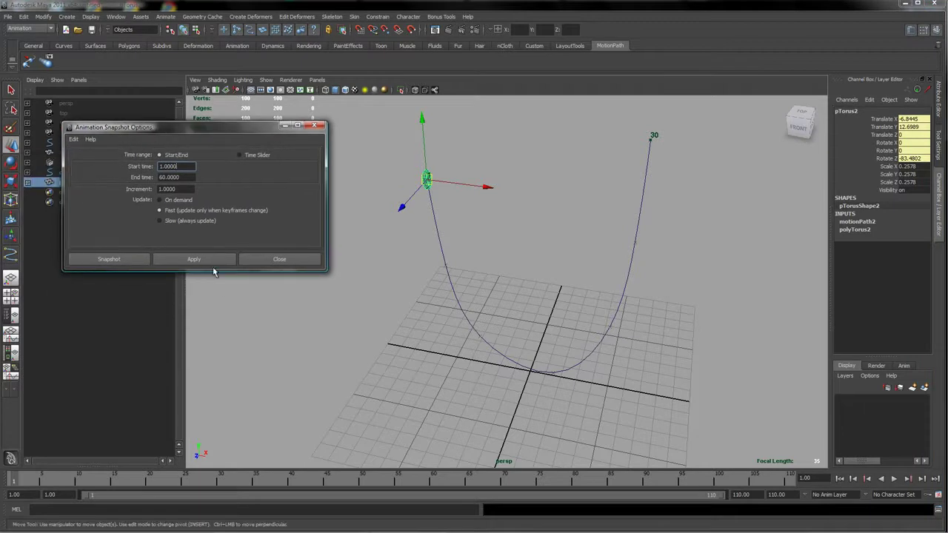
{"action": "left_click_drag", "start_coordinate": [186, 177], "coordinate": [146, 178]}
{"action": "left_click", "coordinate": [222, 260]}
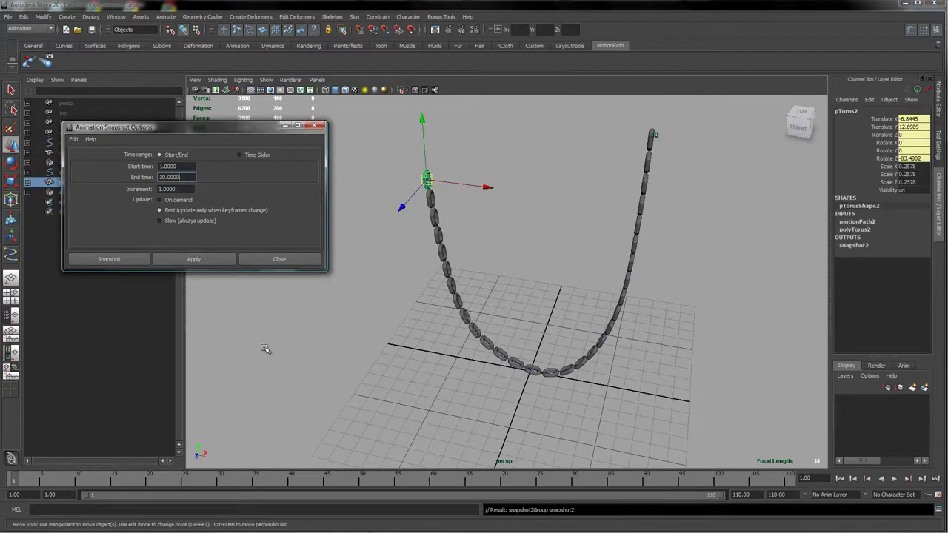
- Orbit and zoom around the new chain of oval links to inspect both arms
{"action": "left_click_drag", "start_coordinate": [624, 385], "coordinate": [475, 305], "text": "alt"}
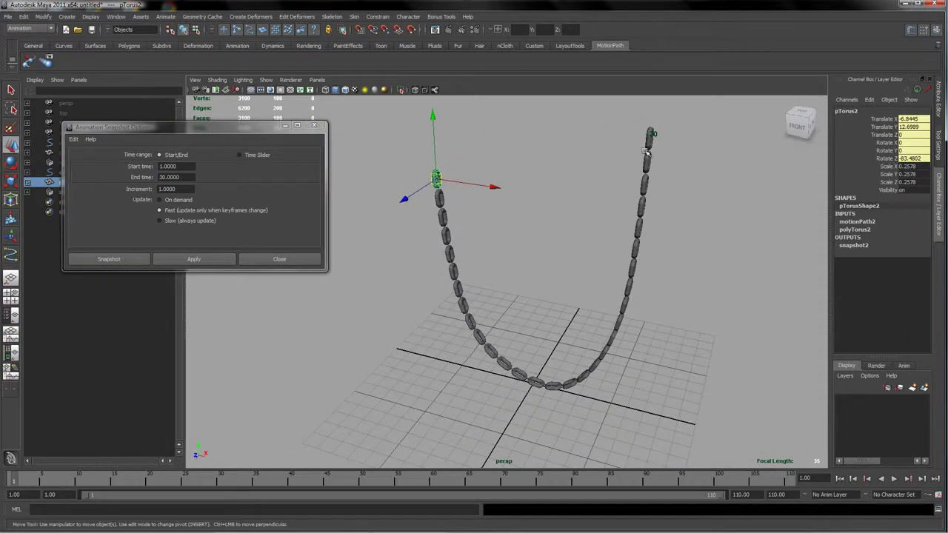
{"action": "left_click_drag", "start_coordinate": [515, 353], "coordinate": [571, 333], "text": "alt"}
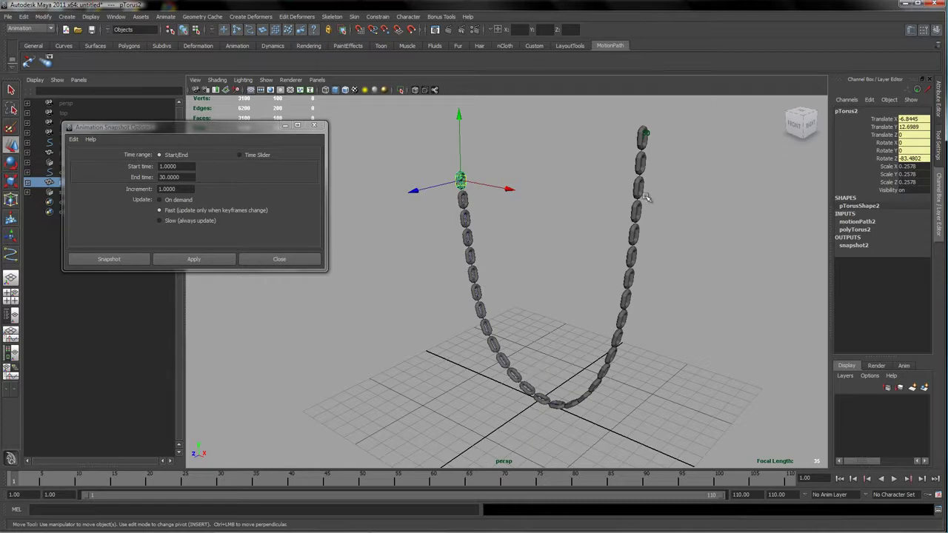
{"action": "left_click_drag", "start_coordinate": [586, 191], "coordinate": [530, 245], "text": "alt"}
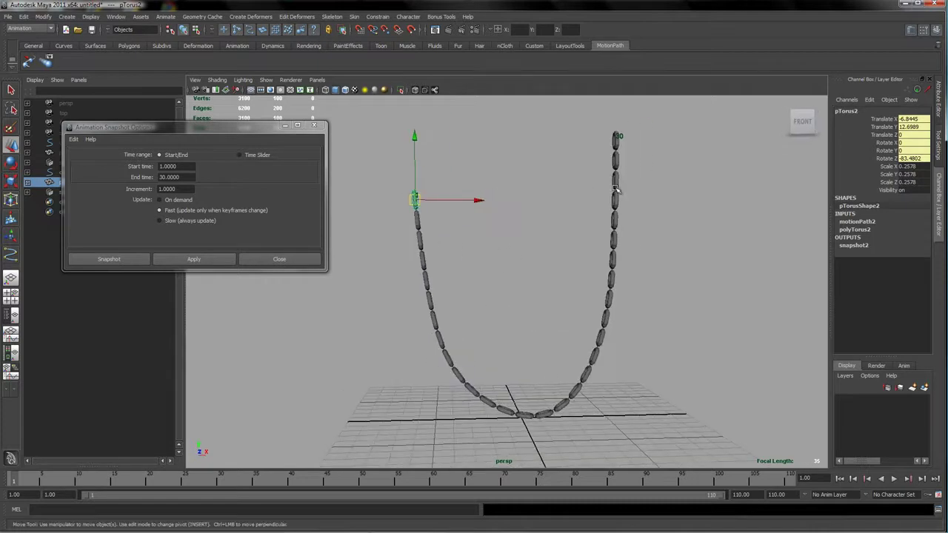
{"action": "left_click_drag", "start_coordinate": [630, 269], "coordinate": [479, 237], "text": "alt"}
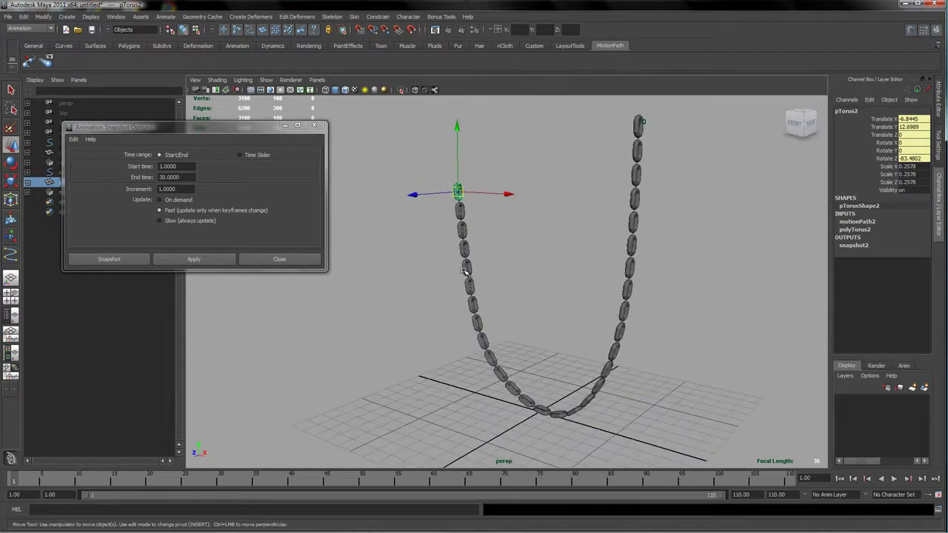
{"action": "right_click_drag", "start_coordinate": [531, 301], "coordinate": [602, 275], "text": "alt"}
{"action": "left_click_drag", "start_coordinate": [603, 274], "coordinate": [525, 276], "text": "alt"}
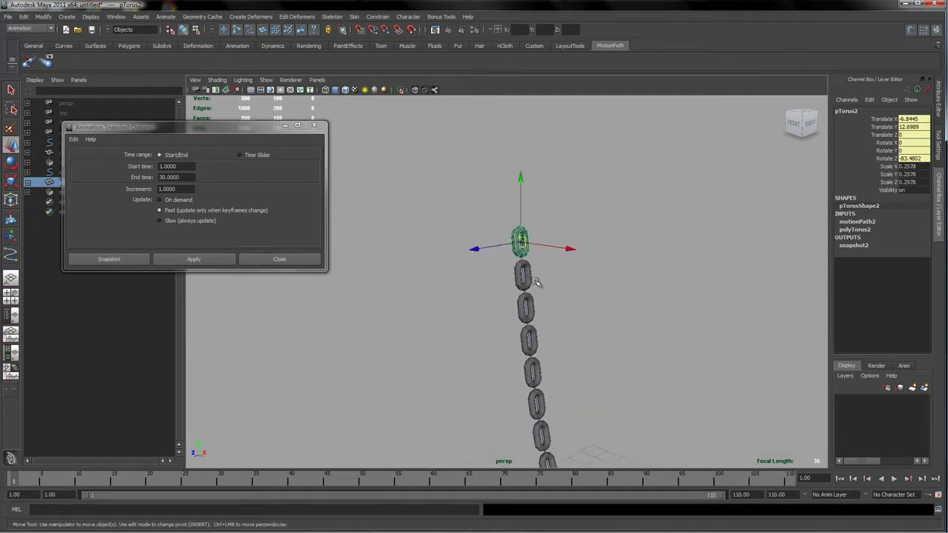
{"action": "left_click_drag", "start_coordinate": [561, 304], "coordinate": [508, 377], "text": "alt"}
{"action": "middle_click_drag", "start_coordinate": [507, 377], "coordinate": [533, 323], "text": "alt"}
- Clear the selection and undo both the snapshot chain and the motion path attachment
{"action": "left_click_drag", "start_coordinate": [534, 324], "coordinate": [493, 296], "text": "alt"}
{"action": "left_click", "coordinate": [385, 279]}
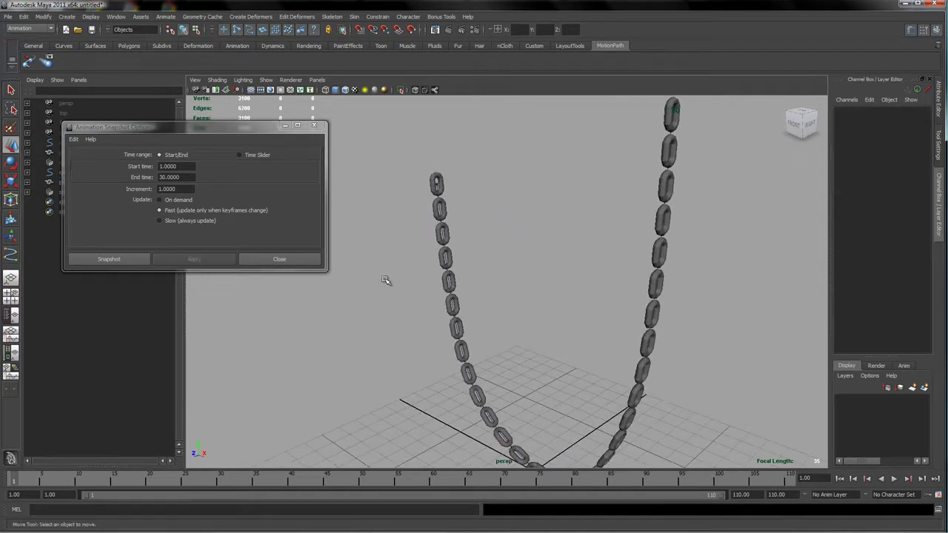
{"action": "key", "text": "ctrl+z"}
{"action": "key", "text": "ctrl+z"}
{"action": "key", "text": "ctrl+z"}
{"action": "key", "text": "ctrl+z"}
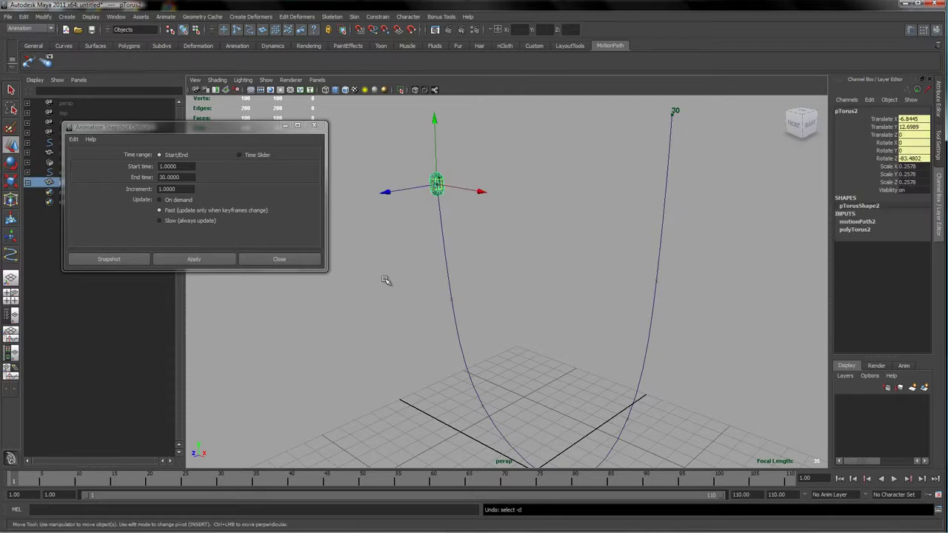
{"action": "key", "text": "ctrl+z"}
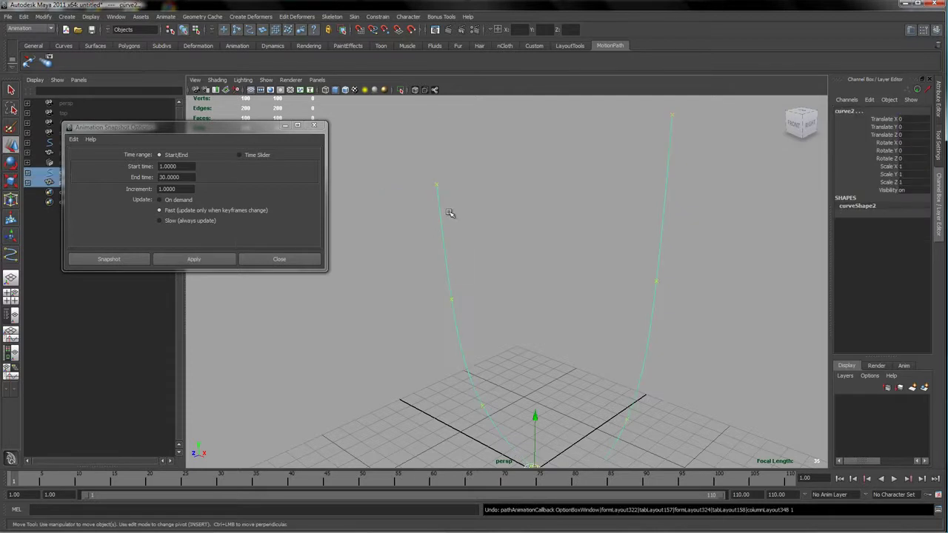
- Reattach the torus to the curve with the motion path end time set to 60
{"action": "left_click", "coordinate": [313, 125]}
{"action": "left_click", "coordinate": [27, 64]}
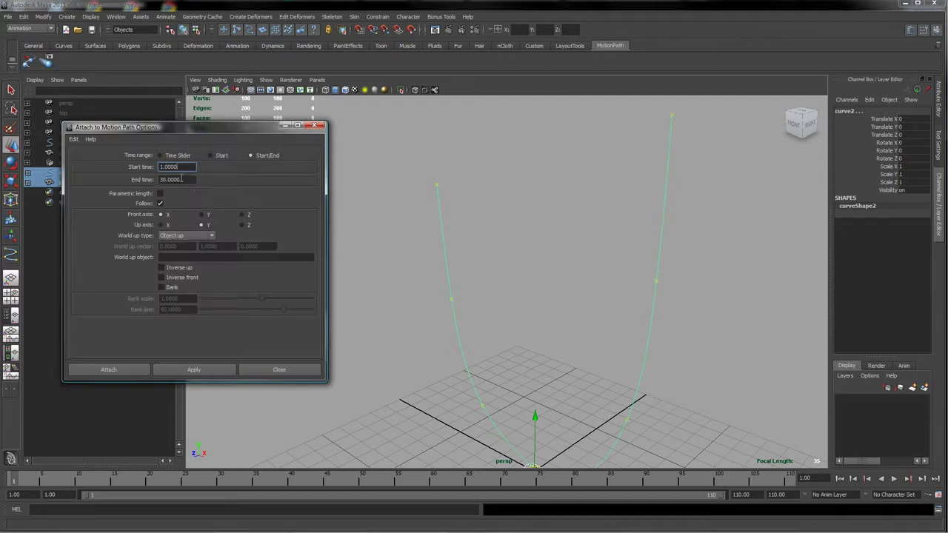
{"action": "left_click_drag", "start_coordinate": [185, 180], "coordinate": [145, 180]}
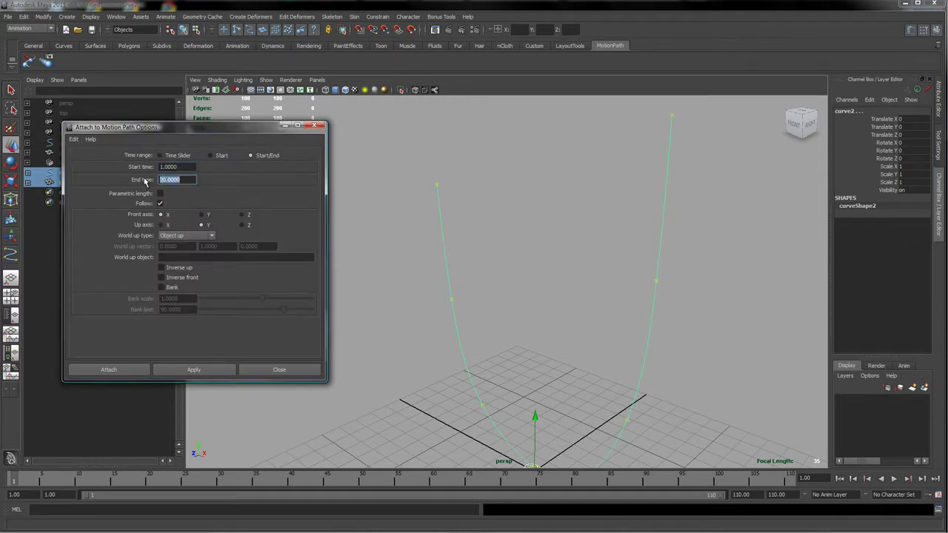
{"action": "type", "text": "6"}
{"action": "left_click", "coordinate": [211, 370]}
- Create an animation snapshot of the torus from frames 1 to 60 along the curve
{"action": "left_click", "coordinate": [314, 126]}
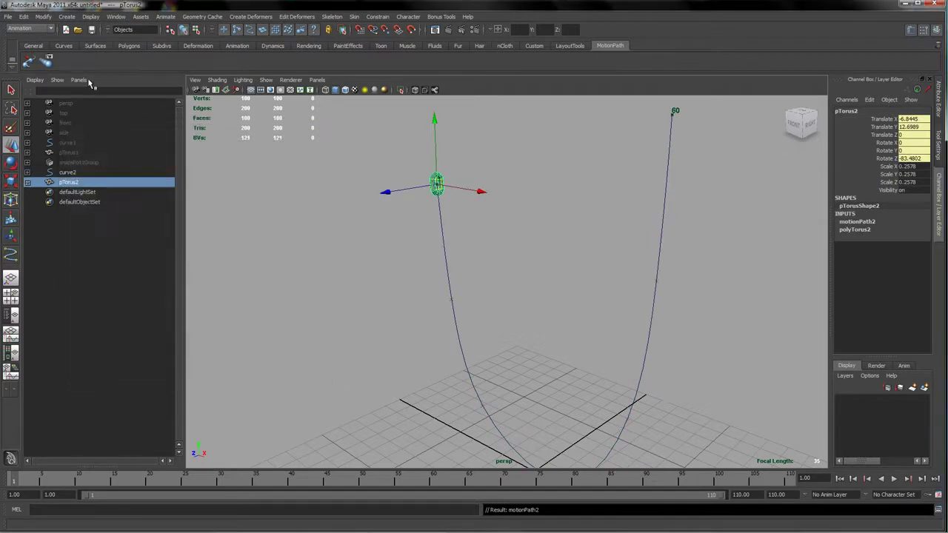
{"action": "left_click", "coordinate": [47, 60]}
{"action": "left_click_drag", "start_coordinate": [183, 178], "coordinate": [132, 181]}
{"action": "type", "text": "60.0000"}
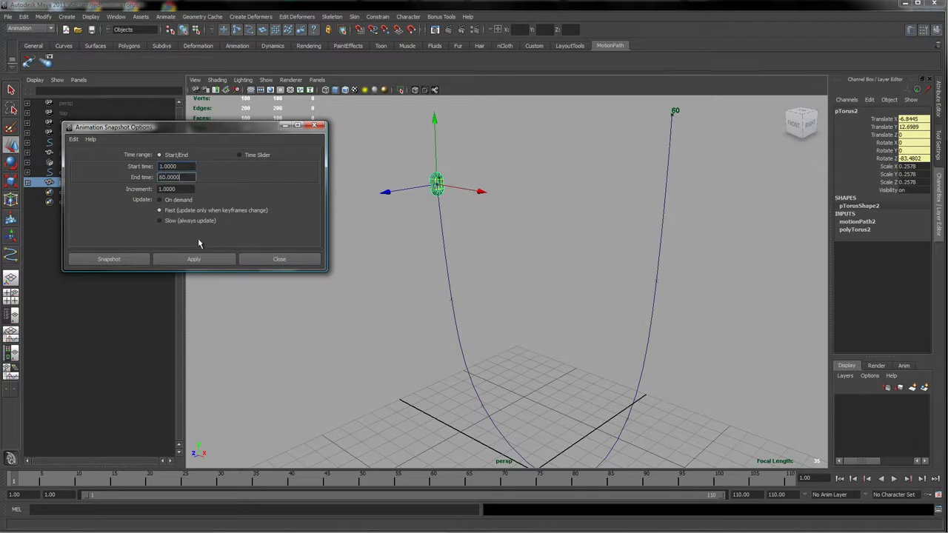
{"action": "left_click", "coordinate": [211, 262]}
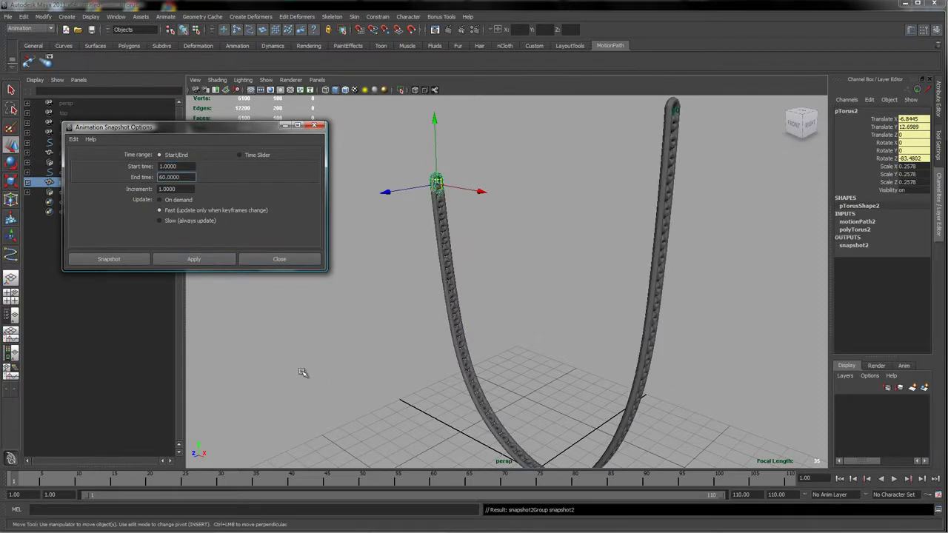
- Inspect the denser link chain up close and close the snapshot options window
{"action": "left_click_drag", "start_coordinate": [323, 360], "coordinate": [378, 329], "text": "alt"}
{"action": "right_click_drag", "start_coordinate": [378, 328], "coordinate": [757, 292], "text": "alt"}
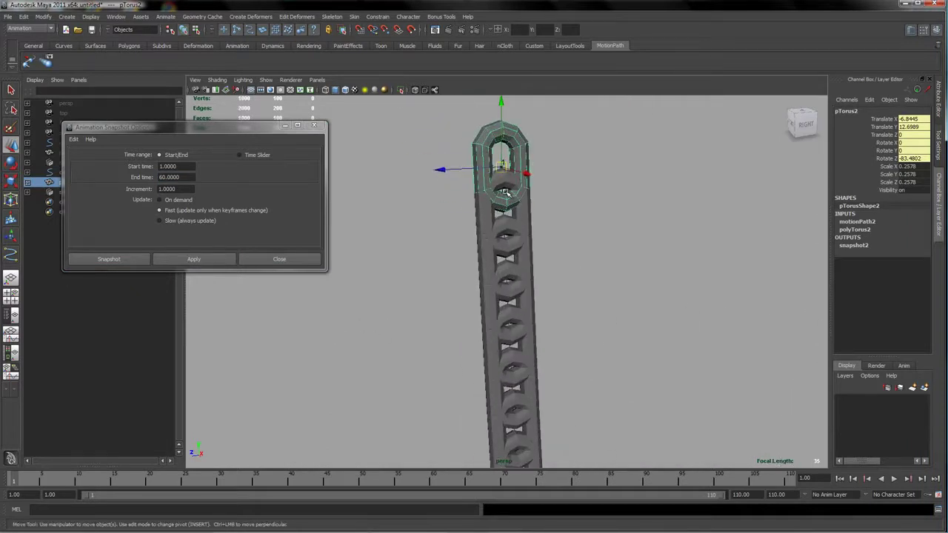
{"action": "left_click_drag", "start_coordinate": [669, 342], "coordinate": [537, 321], "text": "alt"}
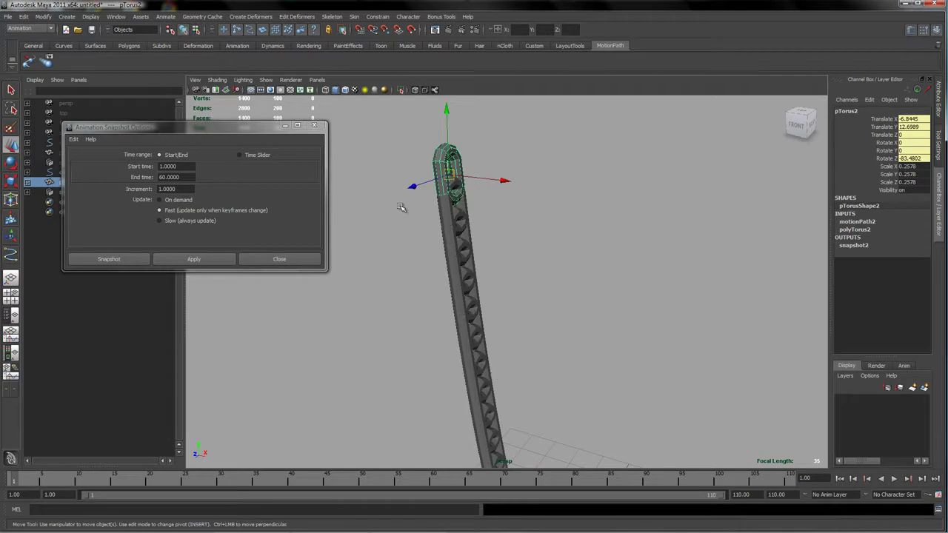
{"action": "left_click", "coordinate": [314, 125]}
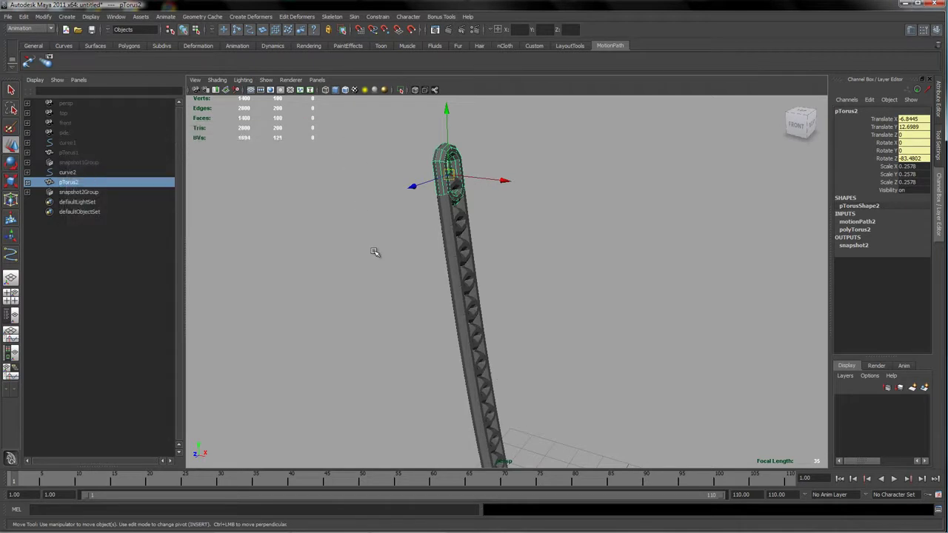
- Undo the snapshot, preview the path animation, and try twisting the torus via motionPath2 Front Twist
{"action": "key", "text": "ctrl+z"}
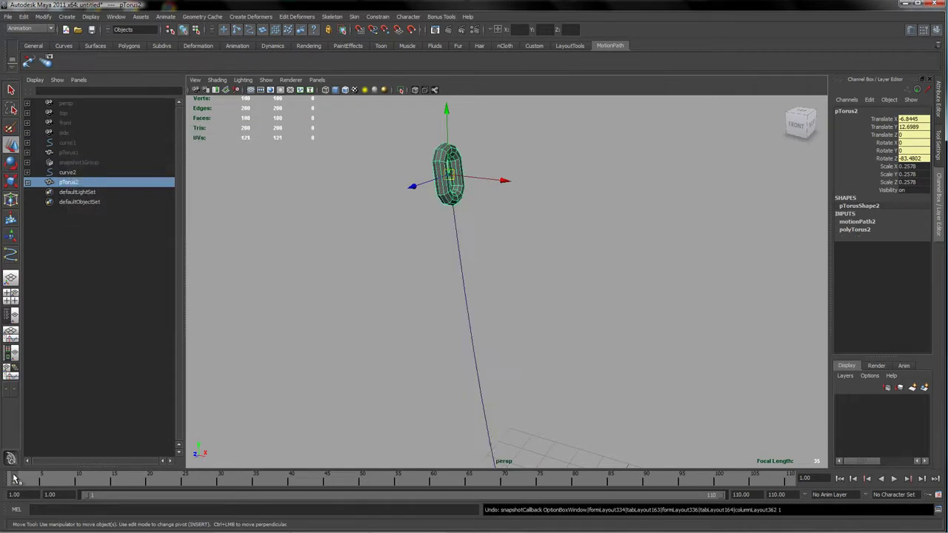
{"action": "key", "text": "alt+v"}
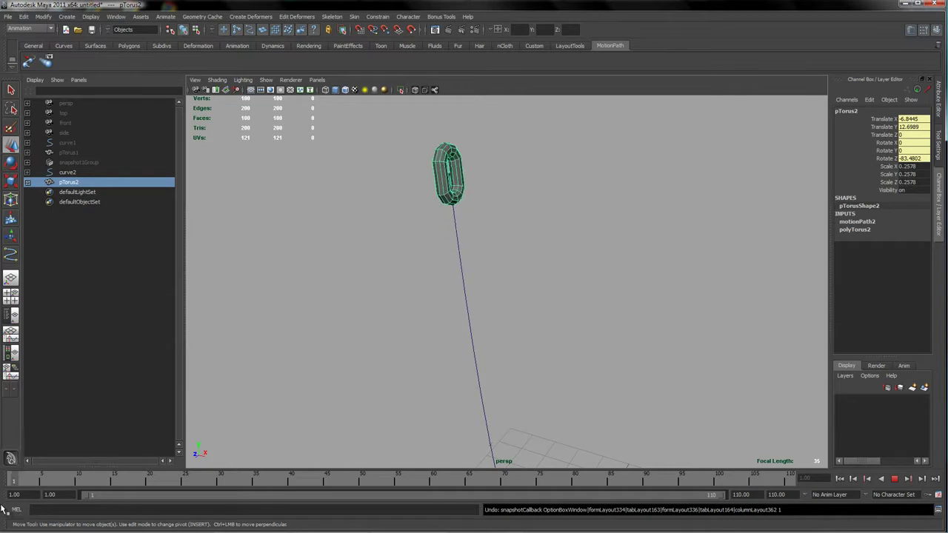
{"action": "key", "text": "alt+v"}
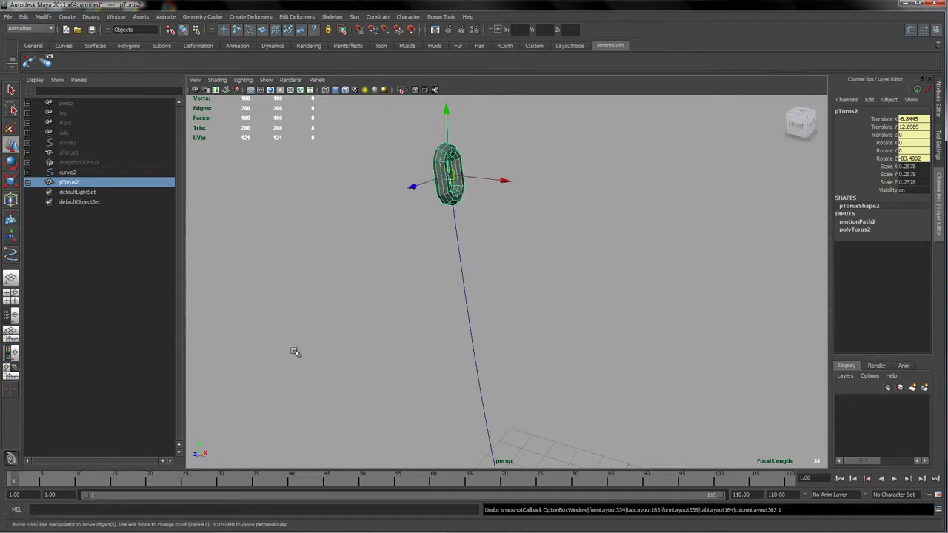
{"action": "left_click", "coordinate": [861, 222]}
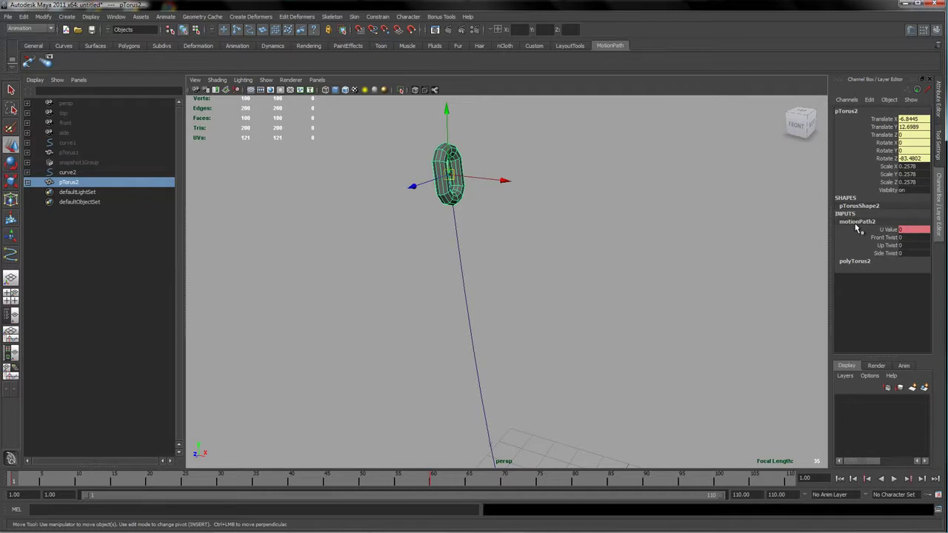
{"action": "left_click", "coordinate": [886, 238]}
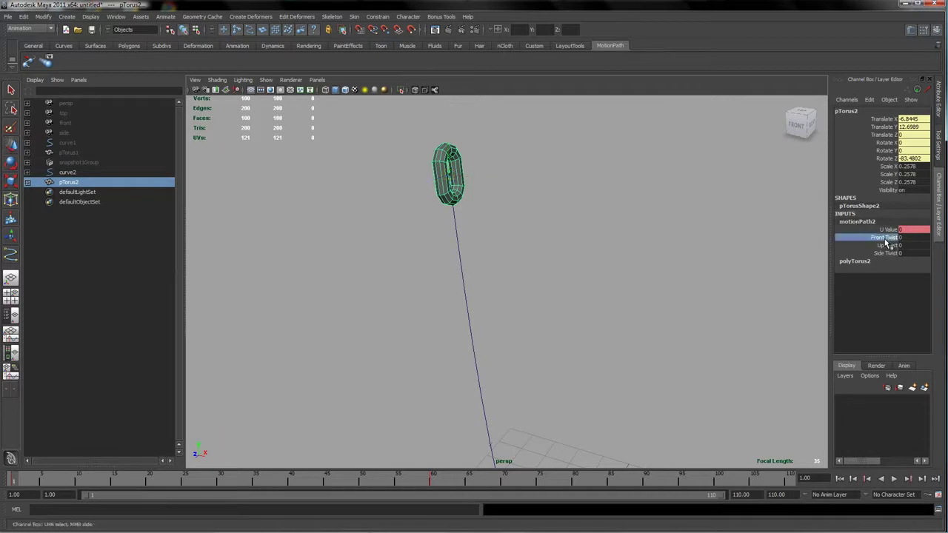
{"action": "middle_click_drag", "start_coordinate": [506, 281], "coordinate": [708, 287]}
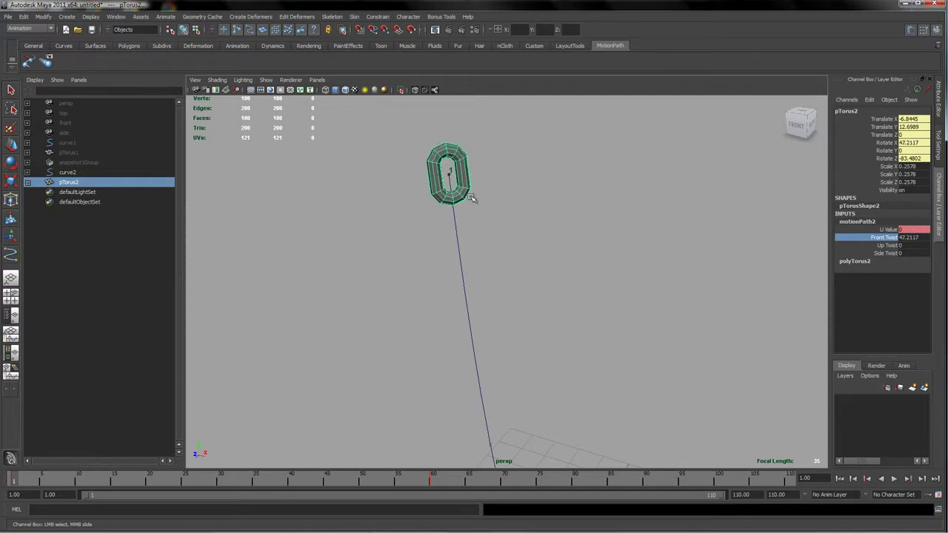
- Set Front Twist to 0 and key it at frame 1
{"action": "left_click", "coordinate": [892, 237]}
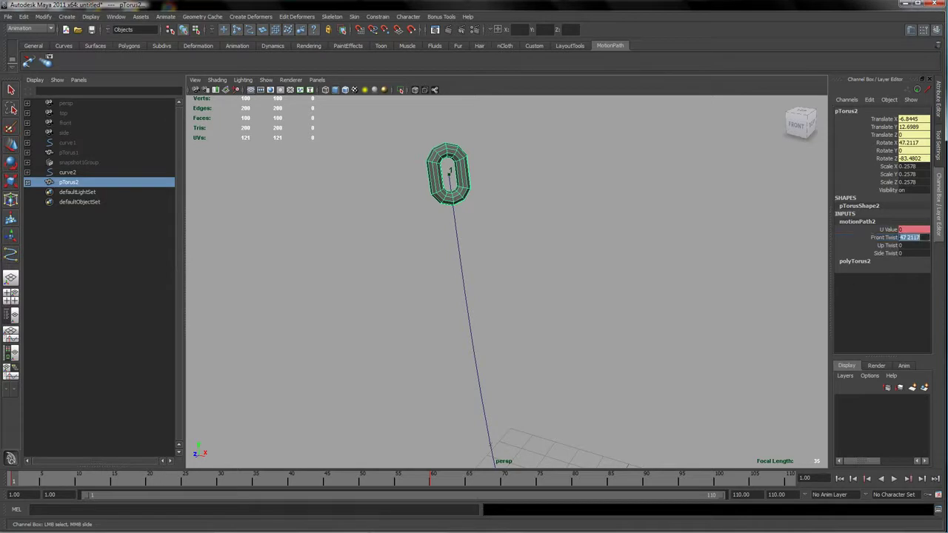
{"action": "type", "text": "0"}
{"action": "key", "text": "Return"}
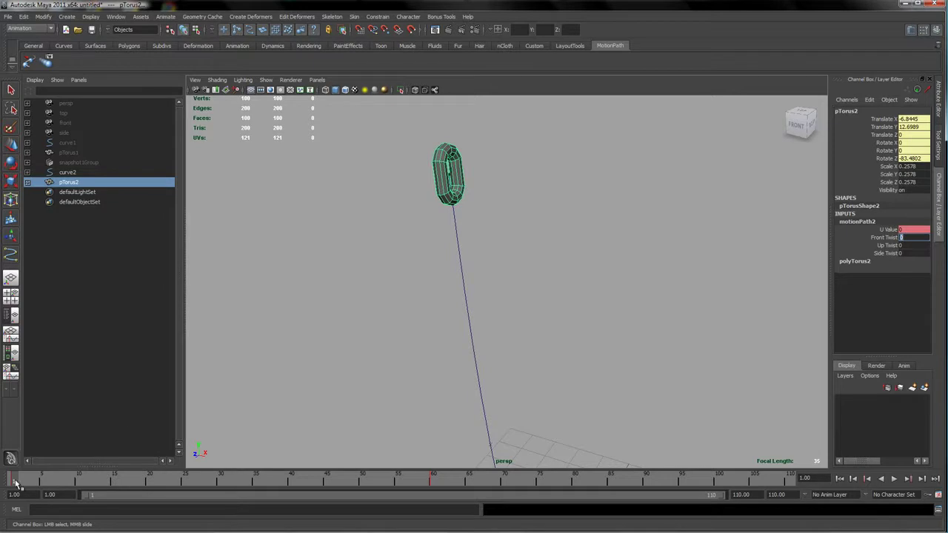
{"action": "left_click", "coordinate": [883, 238]}
{"action": "right_click", "coordinate": [882, 239]}
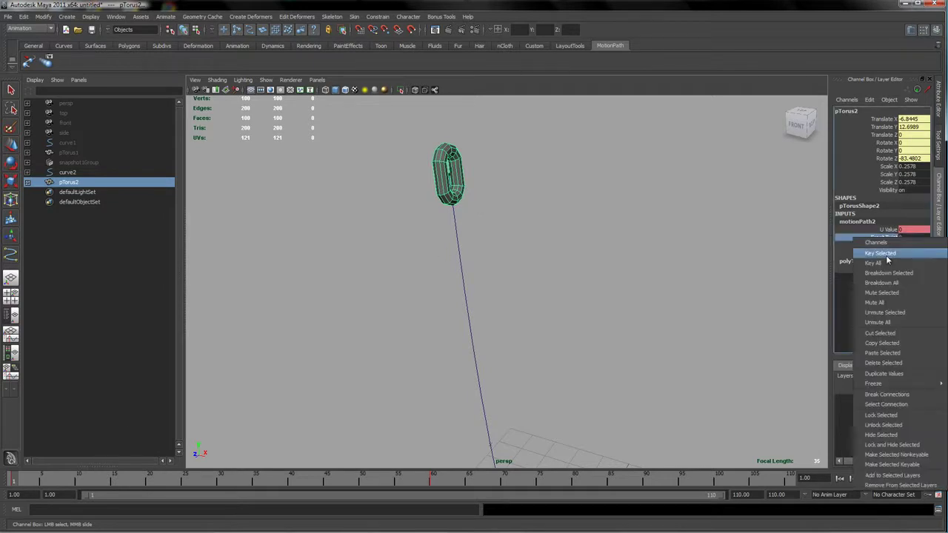
{"action": "left_click", "coordinate": [888, 256]}
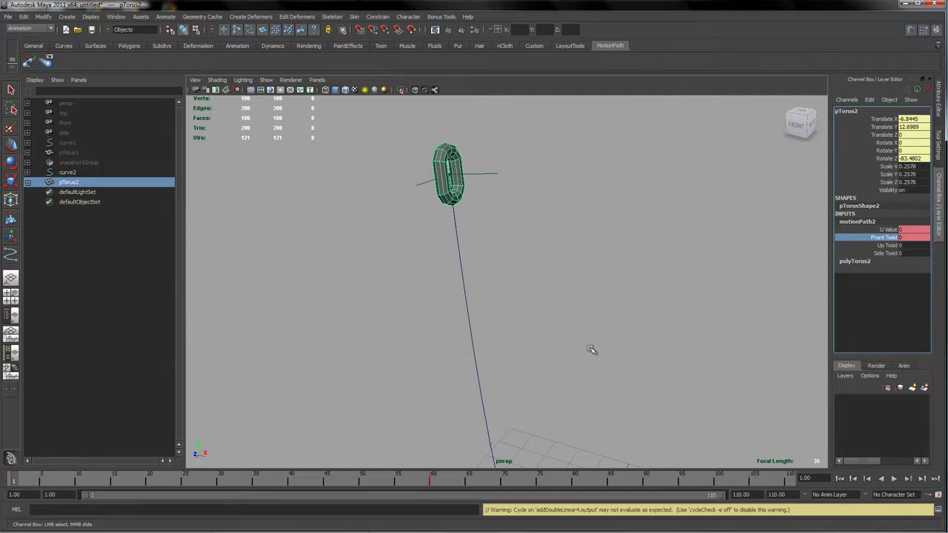
- Move to frame 60 and bring the camera close to the torus at the curve's end
{"action": "right_click_drag", "start_coordinate": [675, 328], "coordinate": [527, 329], "text": "alt"}
{"action": "mouse_move", "coordinate": [528, 328]}
{"action": "left_mouse_down", "text": "alt"}
{"action": "mouse_move", "coordinate": [565, 332]}
{"action": "mouse_move", "coordinate": [579, 415]}
{"action": "mouse_move", "coordinate": [611, 330]}
{"action": "mouse_move", "coordinate": [525, 331]}
{"action": "left_mouse_up", "text": "alt"}
{"action": "left_click_drag", "start_coordinate": [15, 480], "coordinate": [434, 491]}
{"action": "scroll", "coordinate": [599, 244], "scroll_direction": "up", "scroll_amount": 3}
{"action": "left_click_drag", "start_coordinate": [599, 243], "coordinate": [699, 346], "text": "alt"}
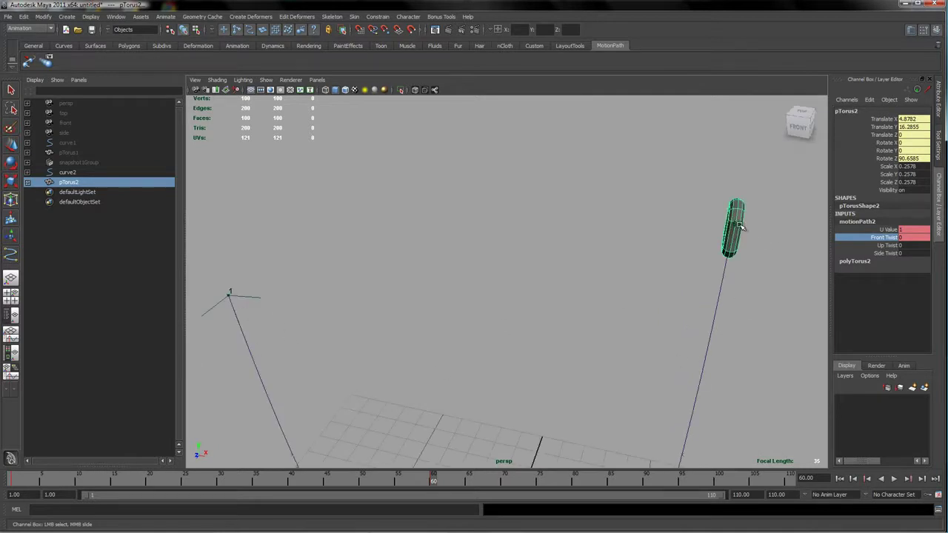
- Compute the total twist 60×90 = 5400 in the Calculator
{"action": "mouse_move", "coordinate": [277, 526]}
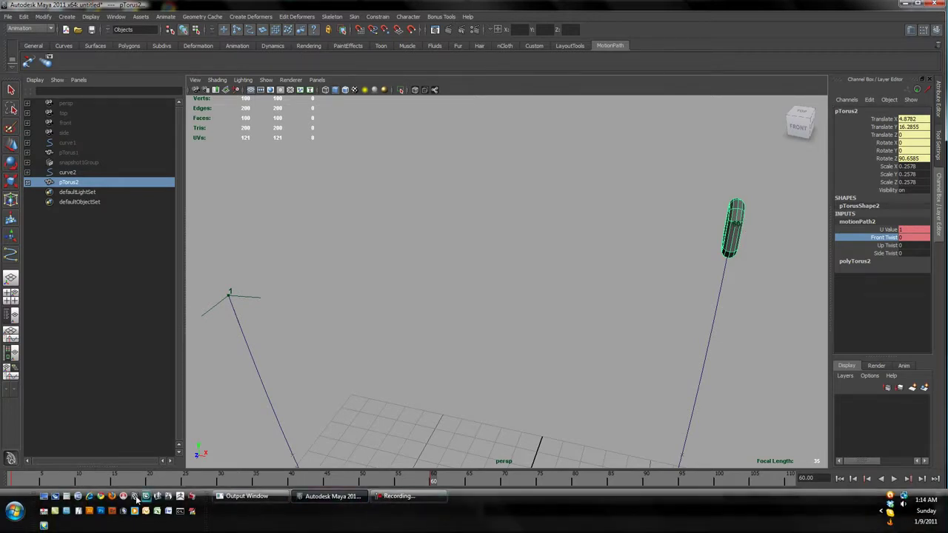
{"action": "left_click", "coordinate": [68, 511]}
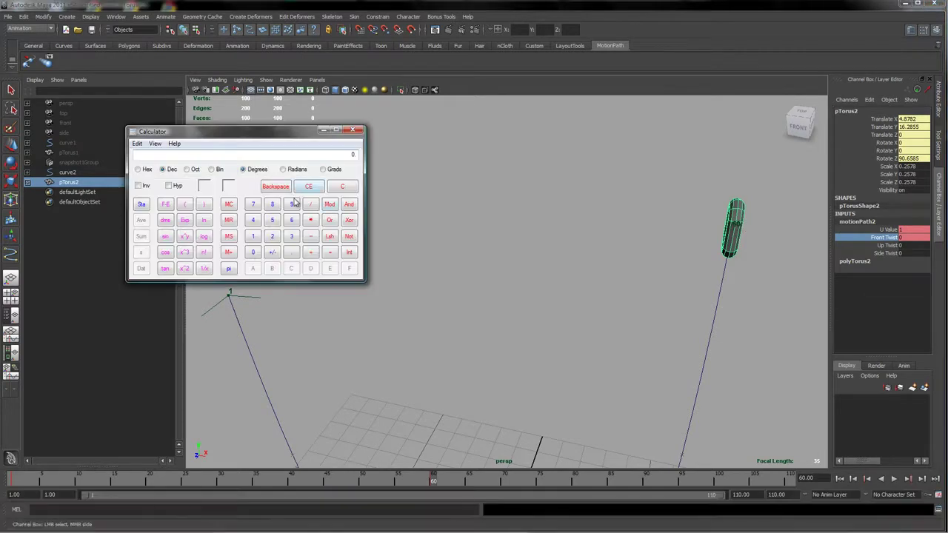
{"action": "type", "text": "6"}
{"action": "type", "text": "0"}
{"action": "type", "text": "90"}
{"action": "key", "text": "Return"}
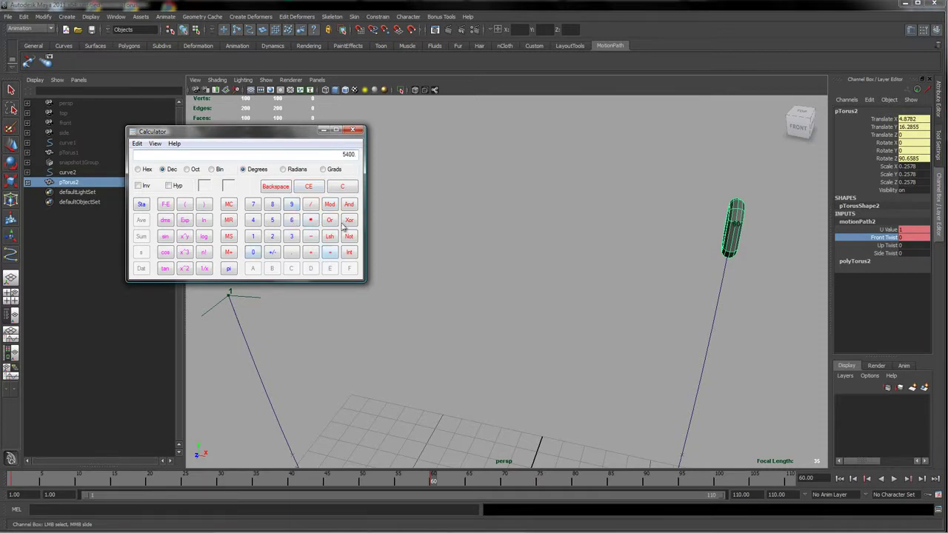
{"action": "left_click", "coordinate": [354, 131]}
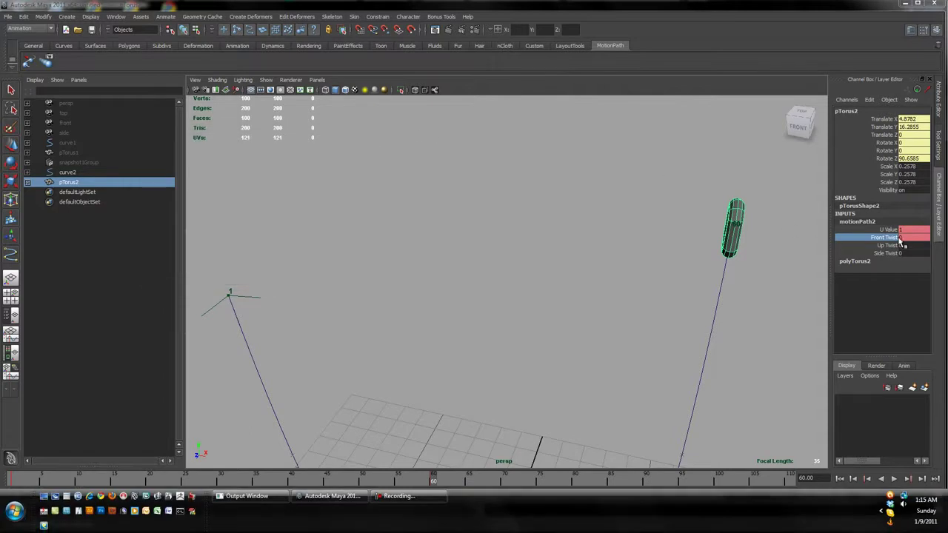
- Set Front Twist to 5400 and key it at frame 60
{"action": "left_click", "coordinate": [909, 238]}
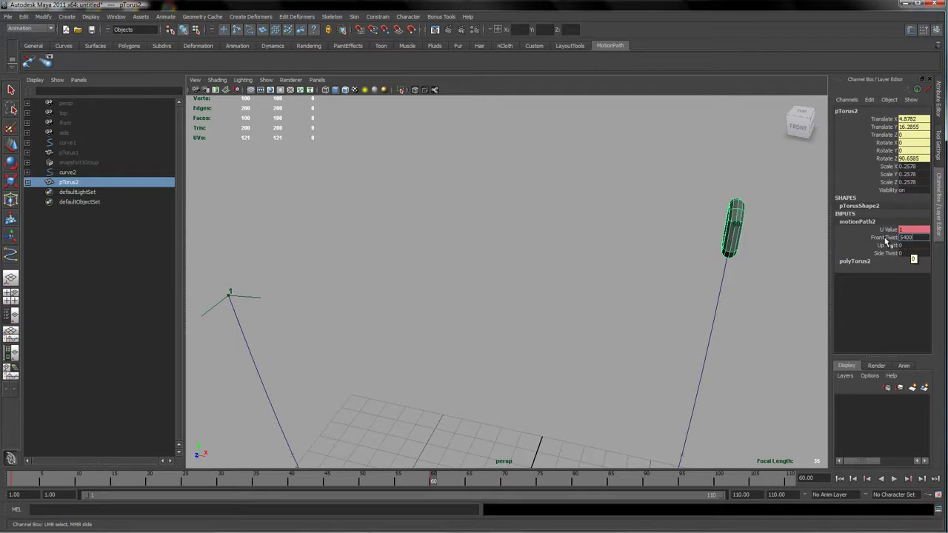
{"action": "left_click", "coordinate": [877, 237]}
{"action": "right_click", "coordinate": [878, 244]}
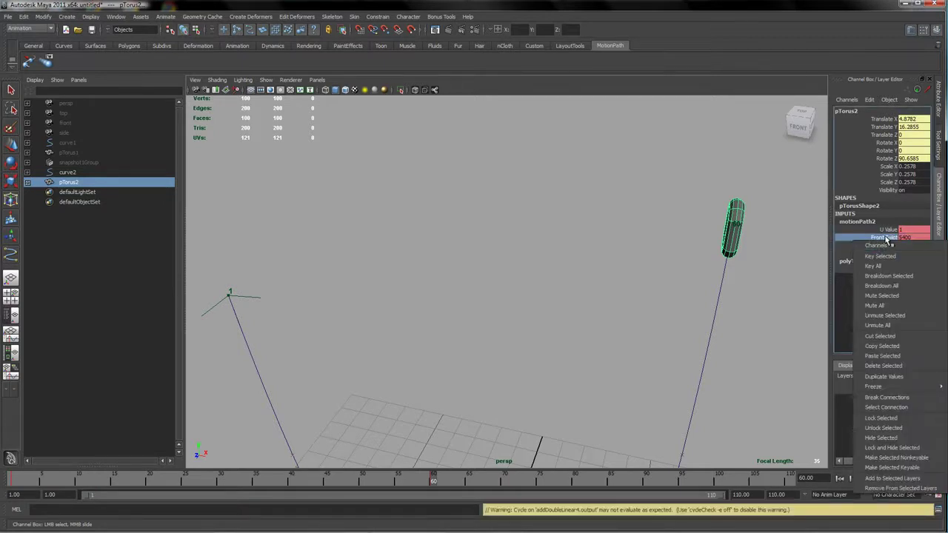
{"action": "left_click", "coordinate": [880, 256]}
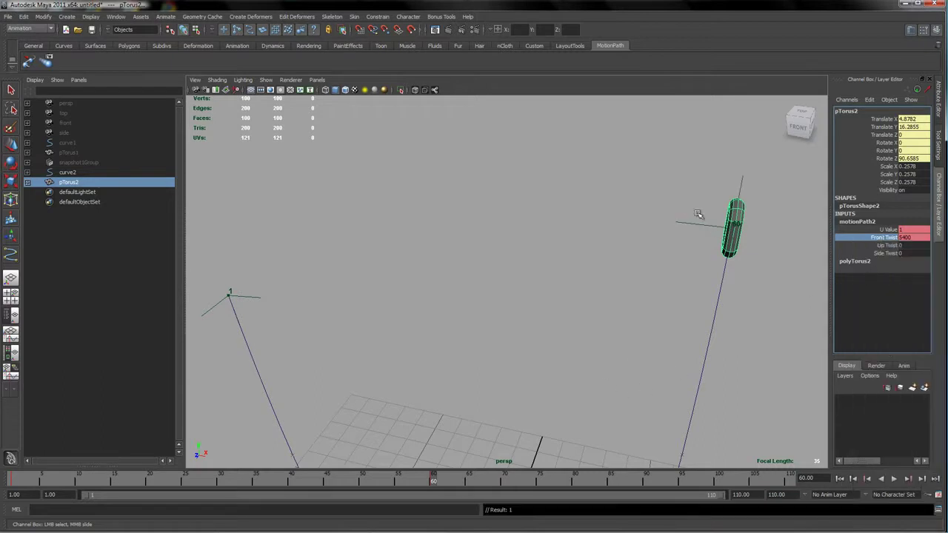
- Return to frame 1 and open Animation Snapshot options covering frames 1–60 at increment 1
{"action": "left_click_drag", "start_coordinate": [595, 364], "coordinate": [560, 415], "text": "alt"}
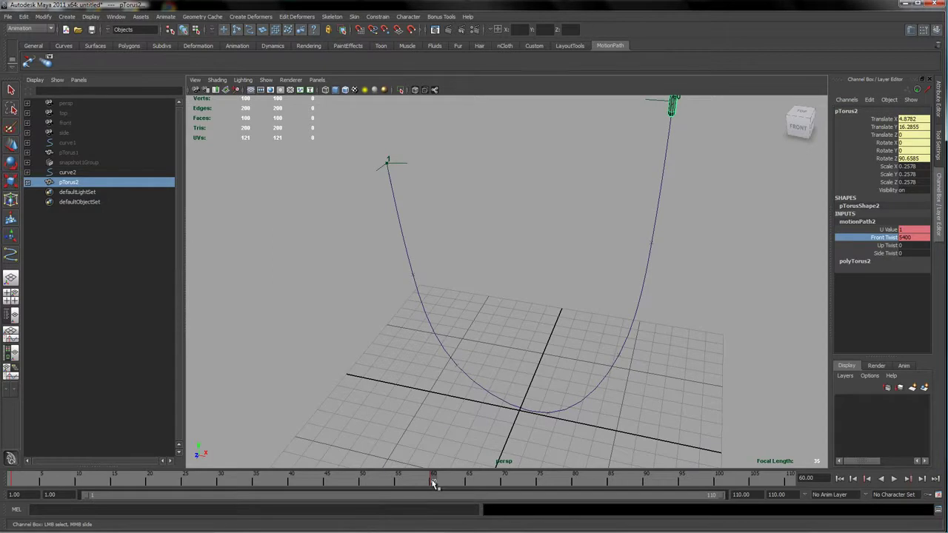
{"action": "left_click_drag", "start_coordinate": [434, 483], "coordinate": [22, 398]}
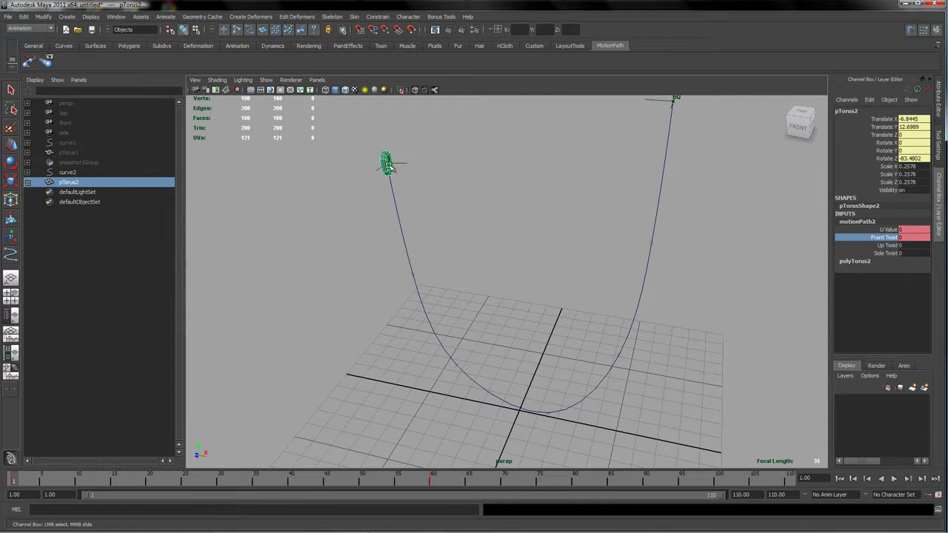
{"action": "left_click", "coordinate": [48, 64]}
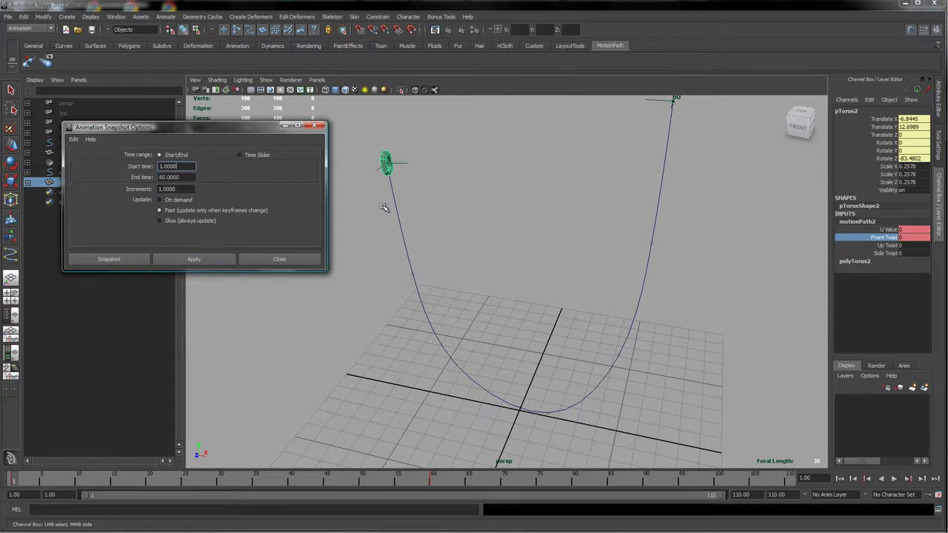
- Reselect the torus, apply the 1–60 snapshot, and orbit to inspect the twisted link chain
{"action": "left_click", "coordinate": [216, 261]}
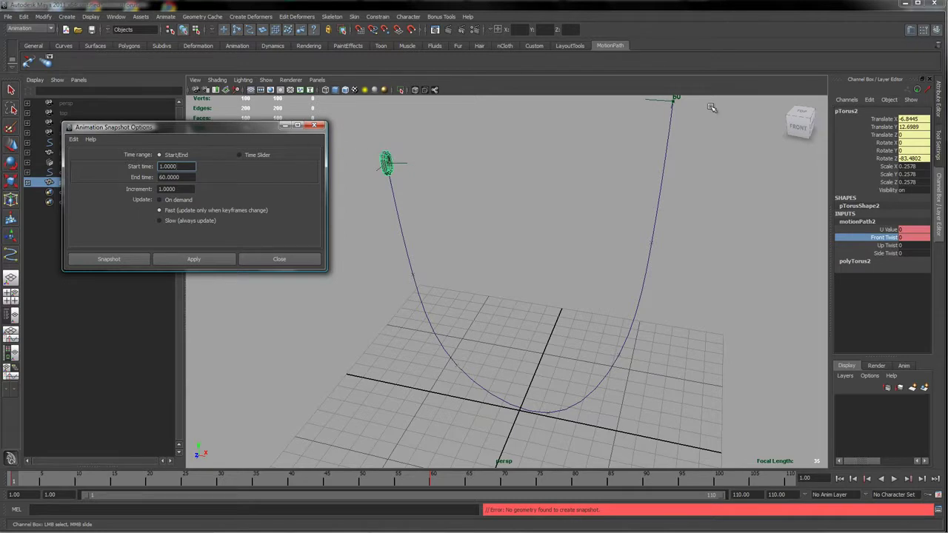
{"action": "left_click", "coordinate": [512, 207]}
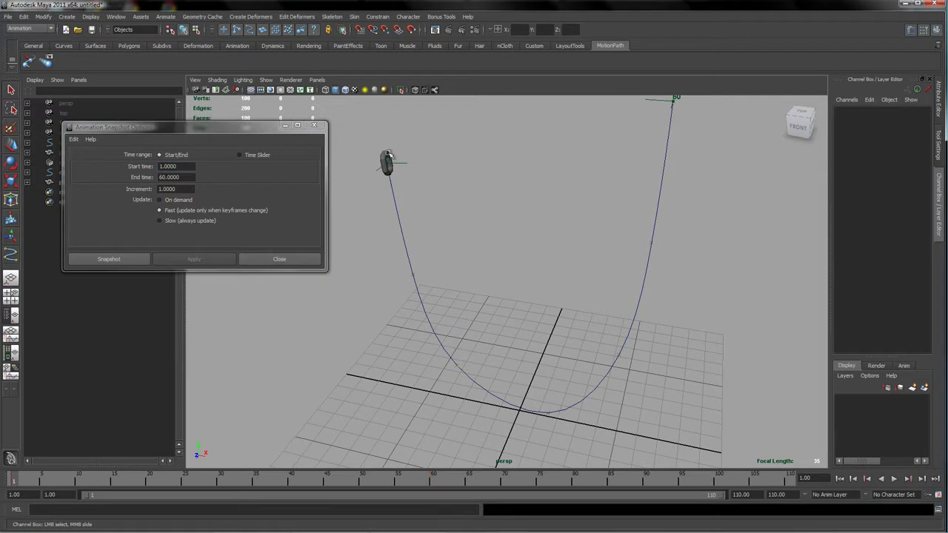
{"action": "left_click", "coordinate": [388, 161]}
{"action": "left_click", "coordinate": [195, 259]}
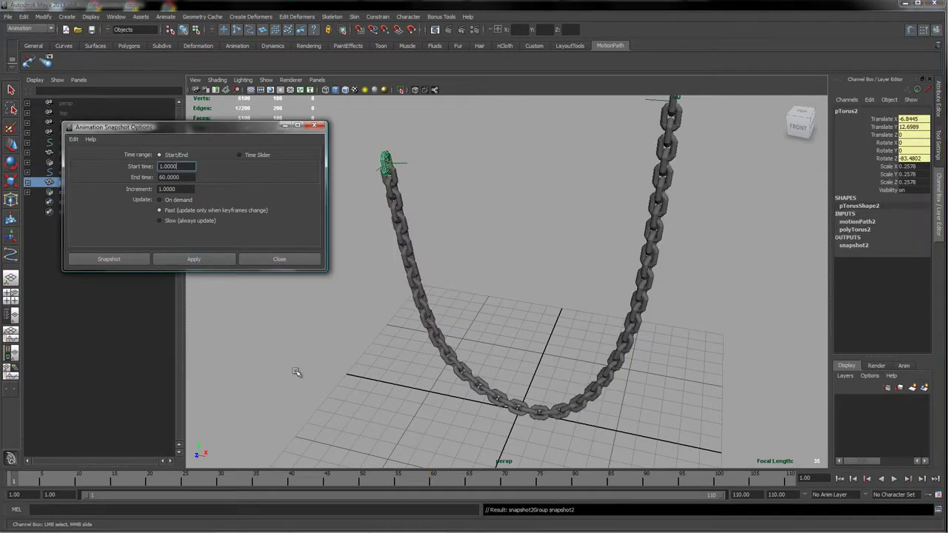
{"action": "mouse_move", "coordinate": [657, 339]}
{"action": "left_mouse_down", "text": "alt"}
{"action": "mouse_move", "coordinate": [634, 334]}
{"action": "mouse_move", "coordinate": [700, 361]}
{"action": "mouse_move", "coordinate": [675, 360]}
{"action": "mouse_move", "coordinate": [669, 342]}
{"action": "left_mouse_up", "text": "alt"}
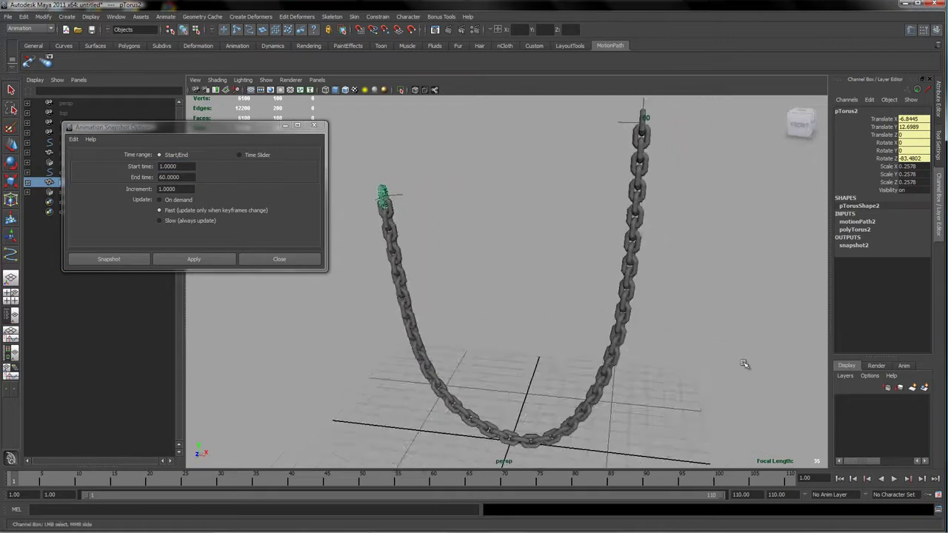
{"action": "left_click_drag", "start_coordinate": [727, 360], "coordinate": [702, 365], "text": "alt"}
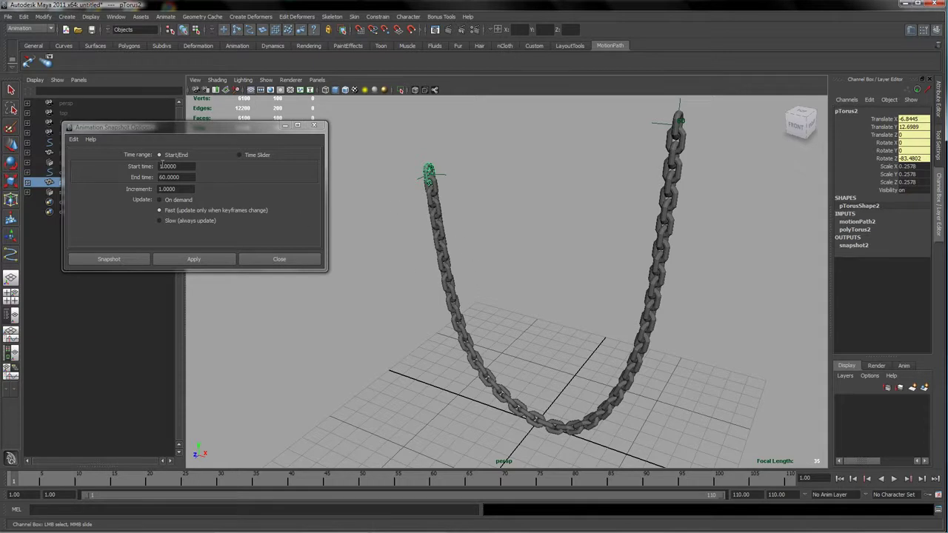
{"action": "left_click_drag", "start_coordinate": [696, 382], "coordinate": [662, 375], "text": "alt"}
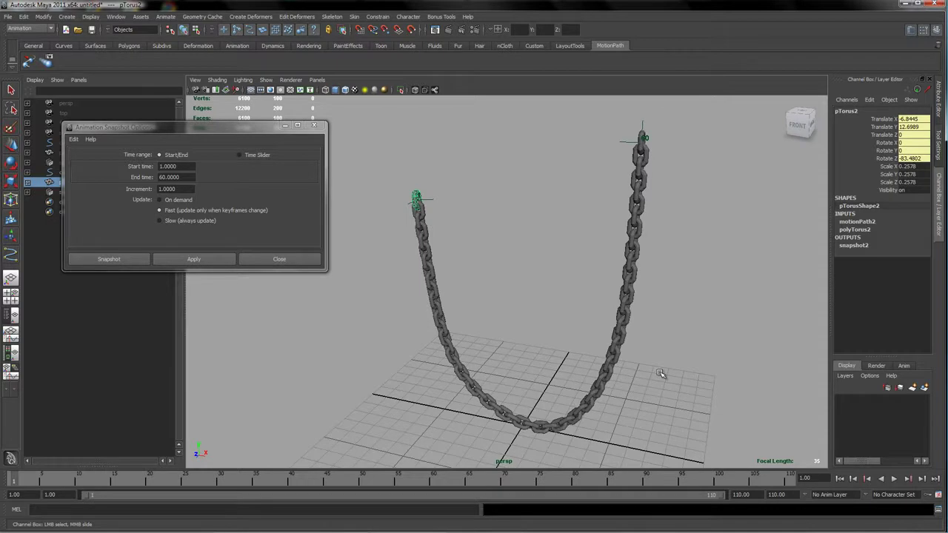